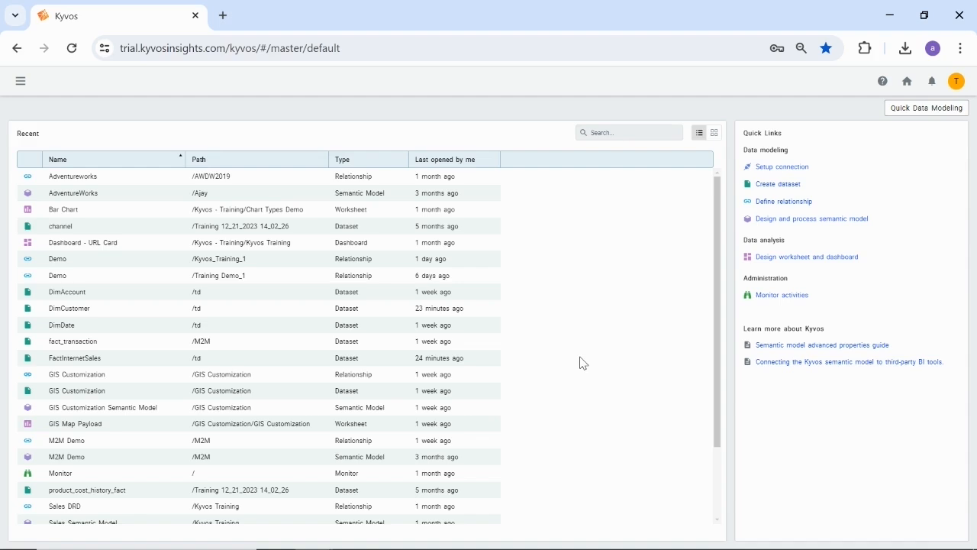
Add a datasets folder named Training Demo and return to the list of dataset folders
left_click(18, 81)
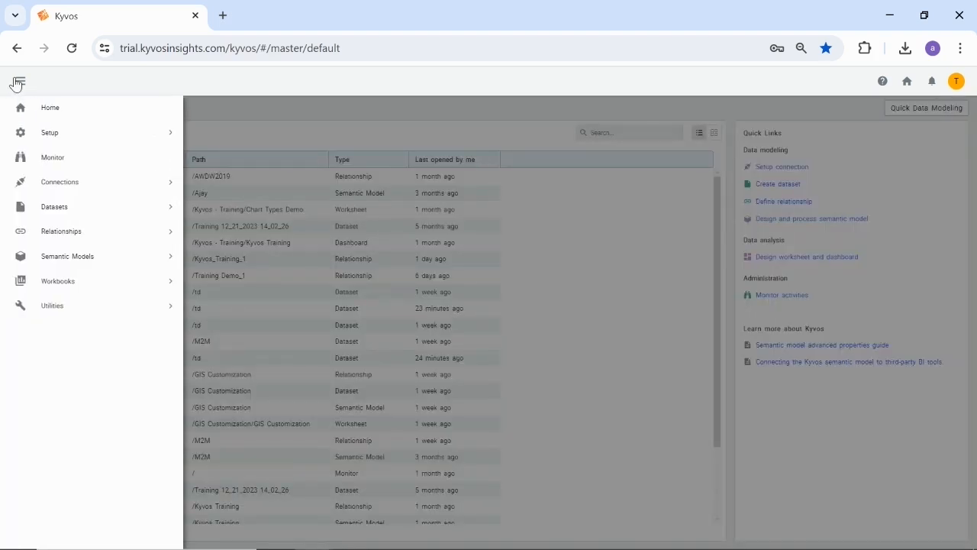
left_click(70, 215)
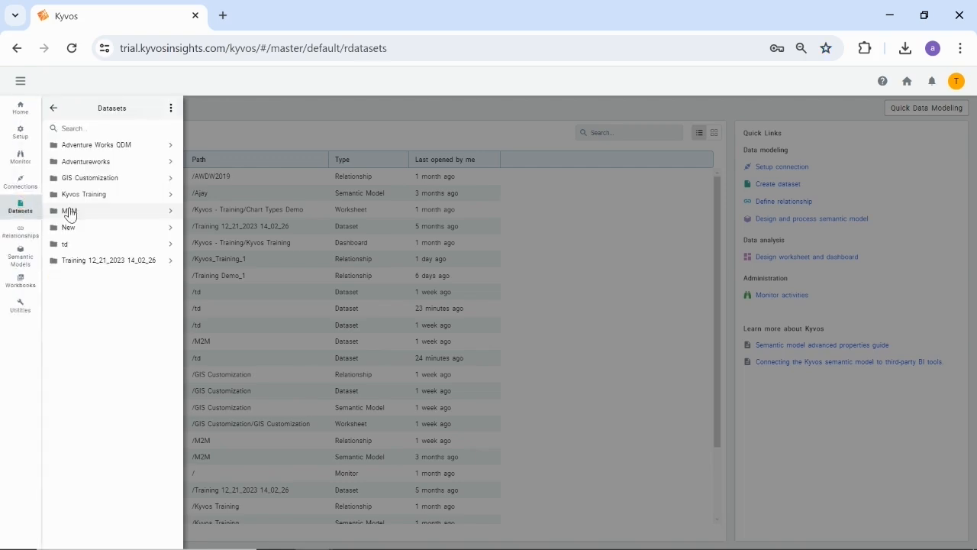
left_click(171, 110)
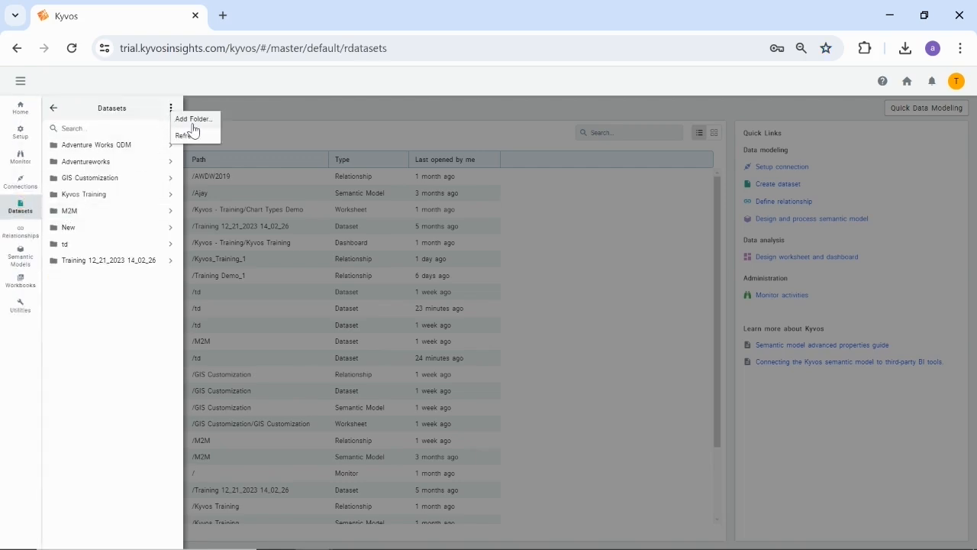
left_click(192, 123)
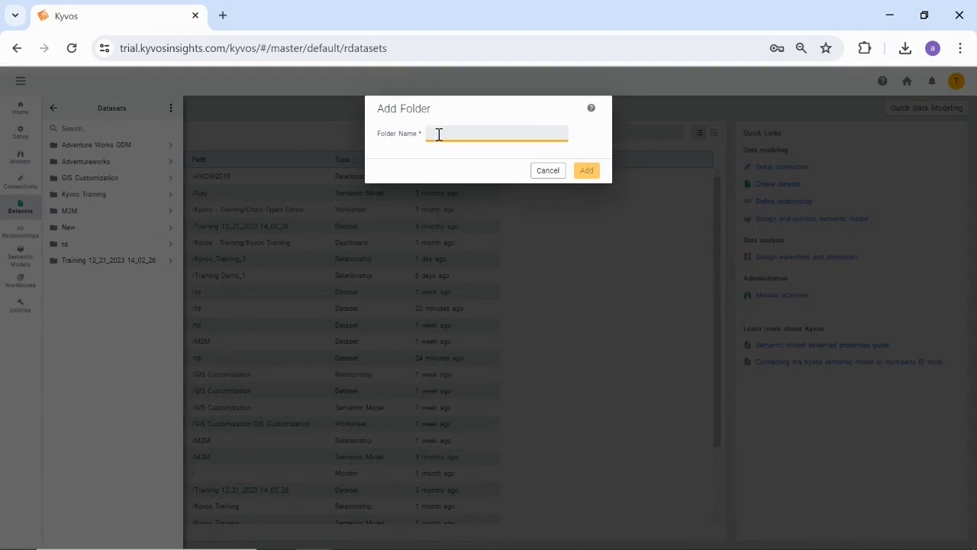
type("Training")
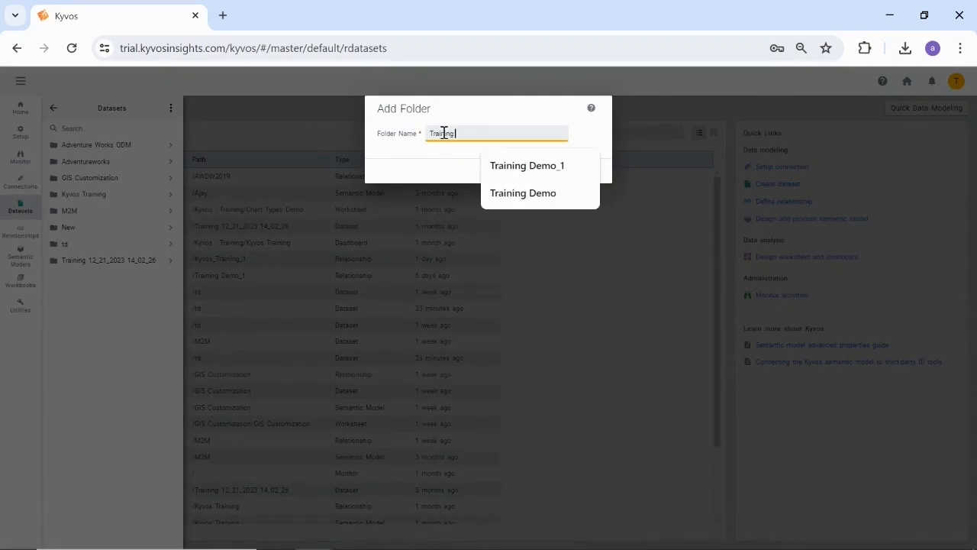
type(" Demo")
left_click(444, 154)
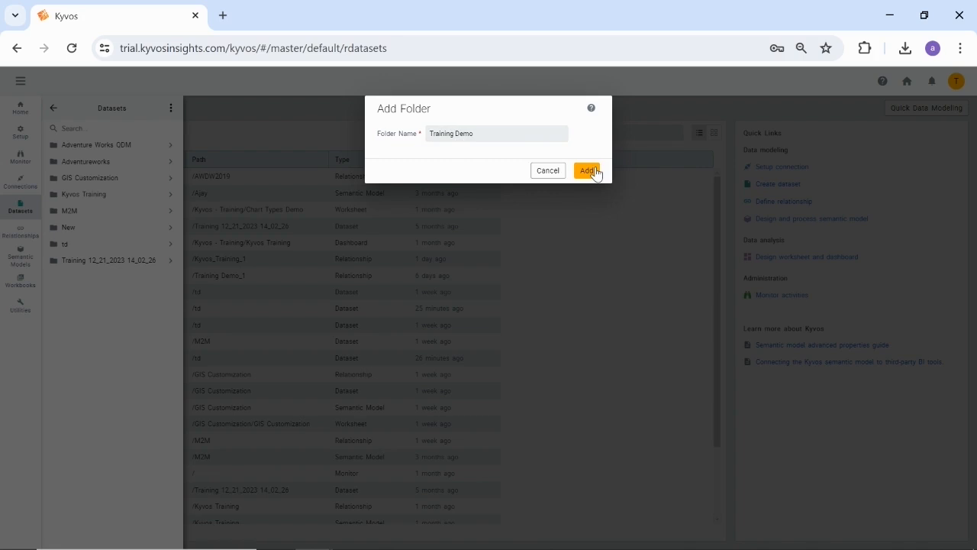
left_click(595, 172)
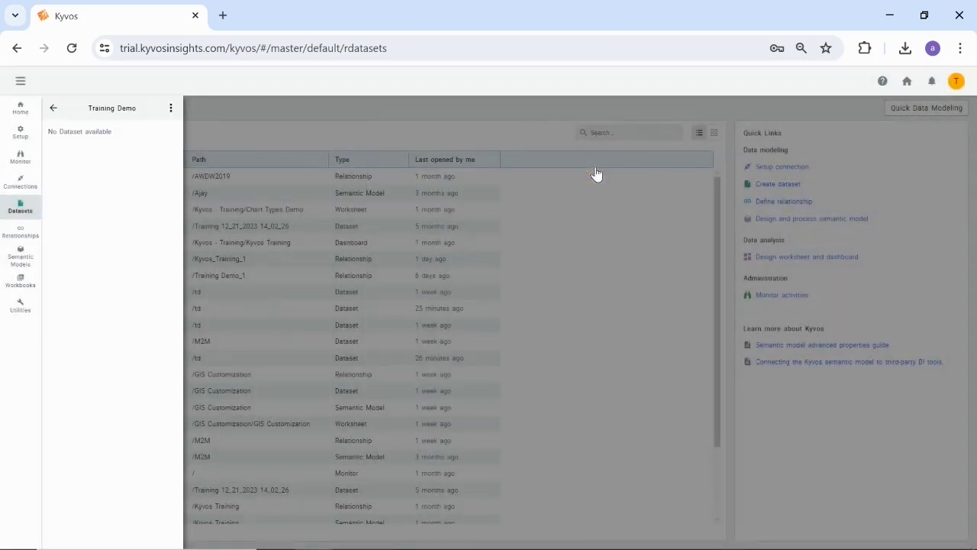
left_click(54, 109)
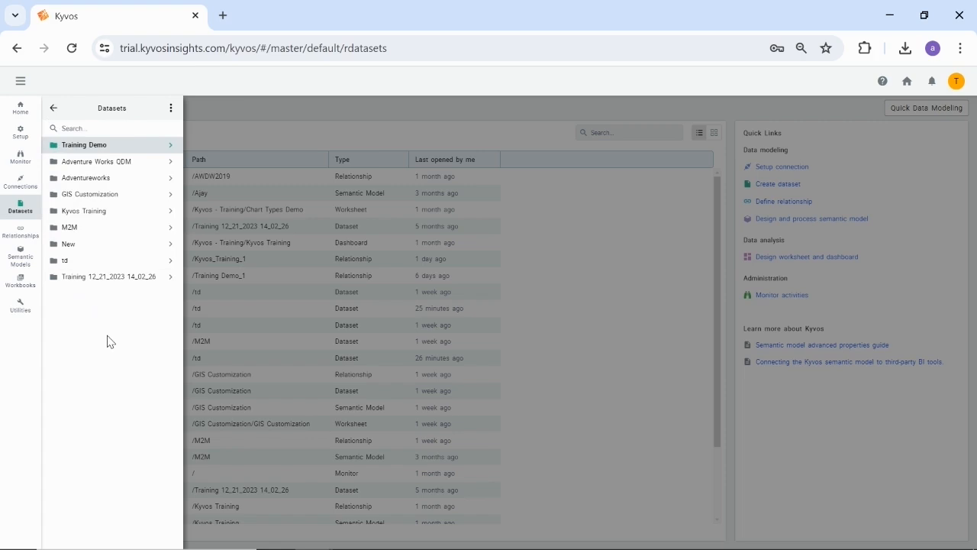
Add a new dataset in the Training Demo folder and set its connection to HadoopConnection
left_click(170, 148)
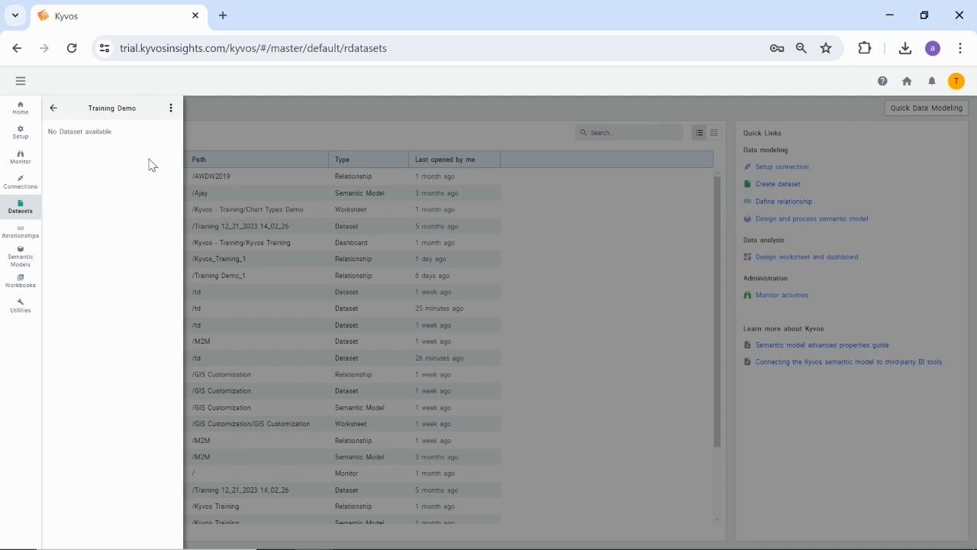
left_click(171, 110)
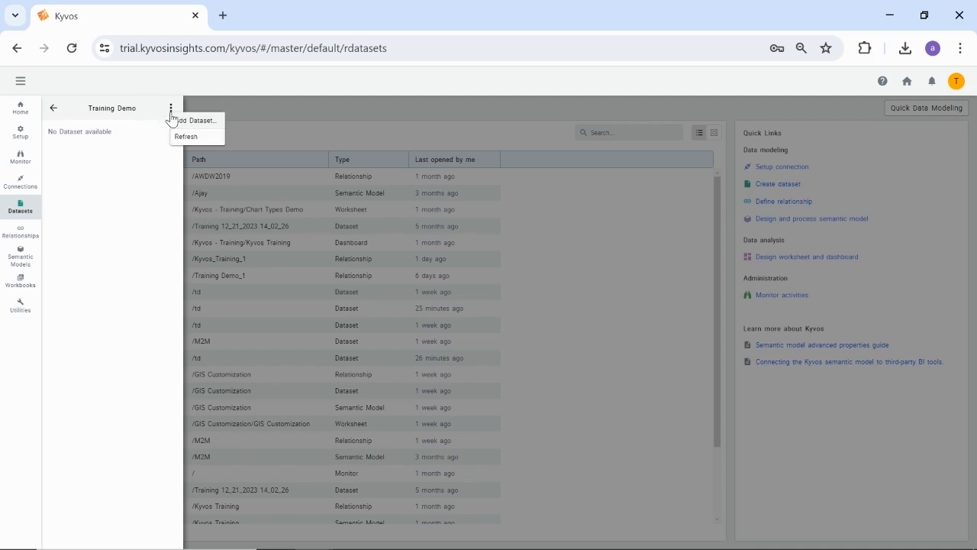
left_click(194, 122)
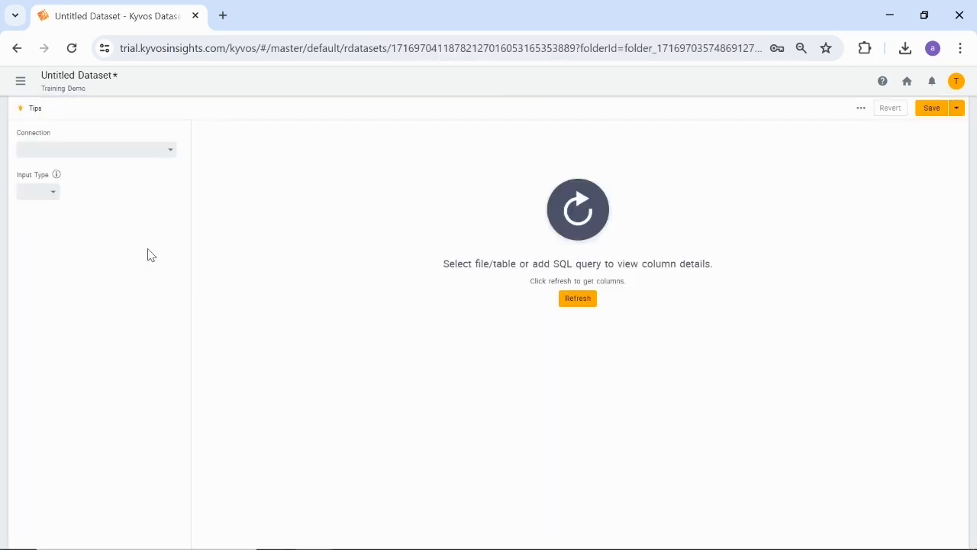
left_click(162, 157)
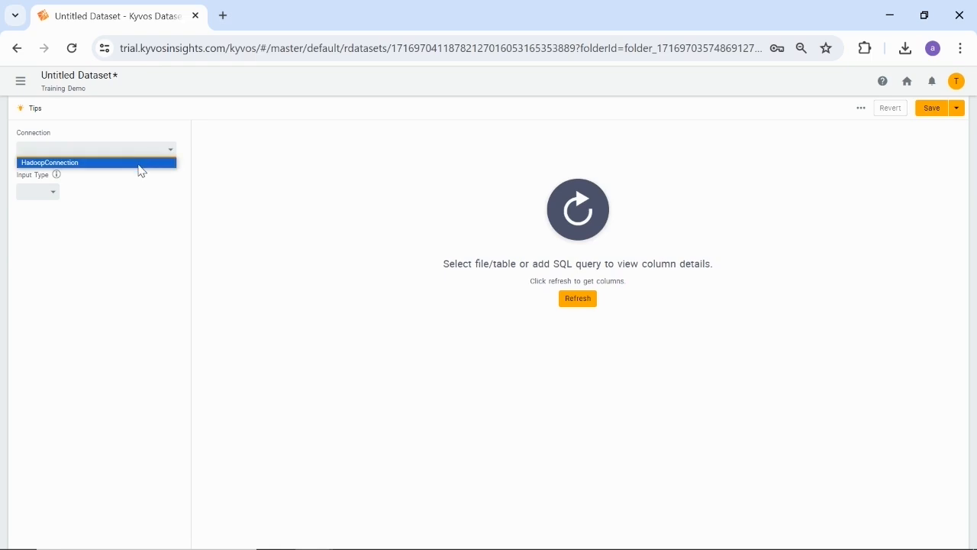
left_click(139, 164)
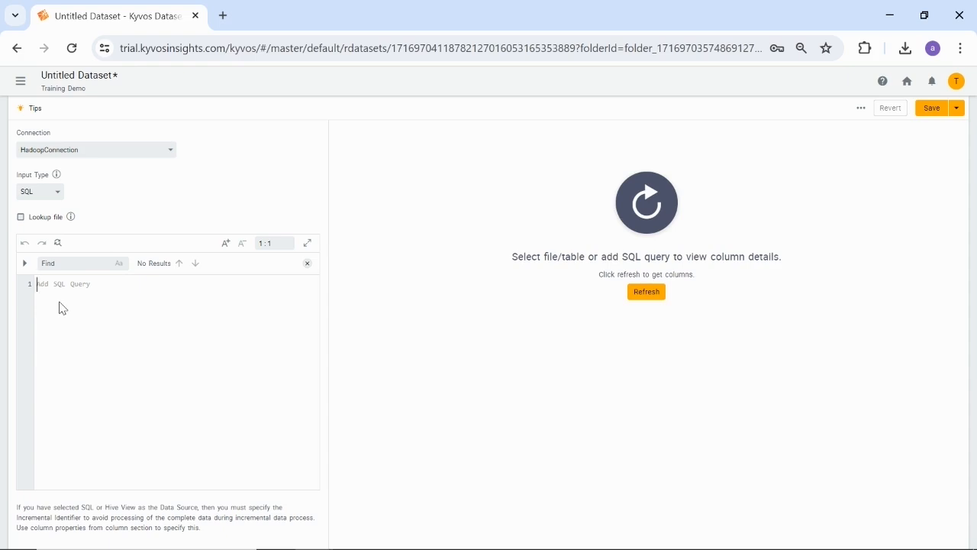
Enter an SQL query selecting all columns from adventureworks2019.DimCustomer and load the dataset's columns
type("Select * from")
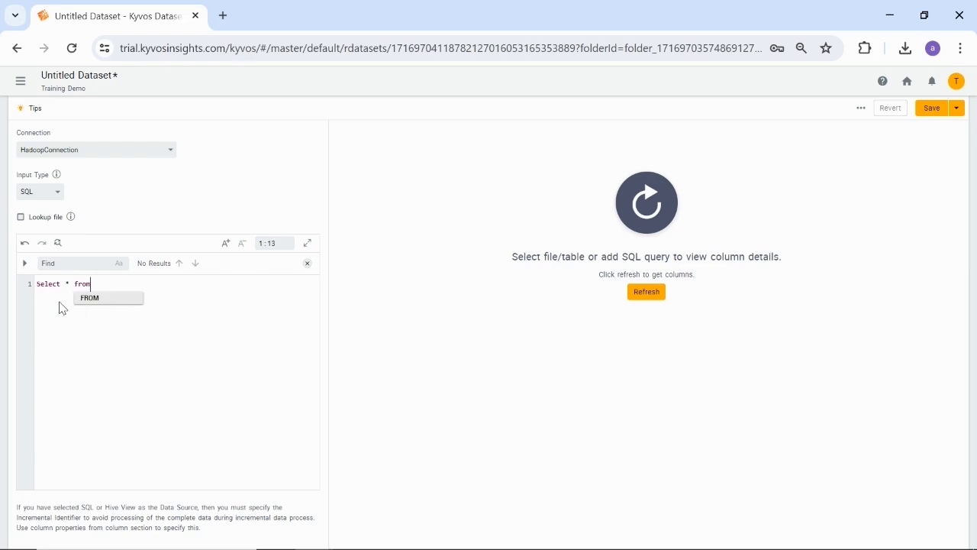
type(" adventuresworks2019")
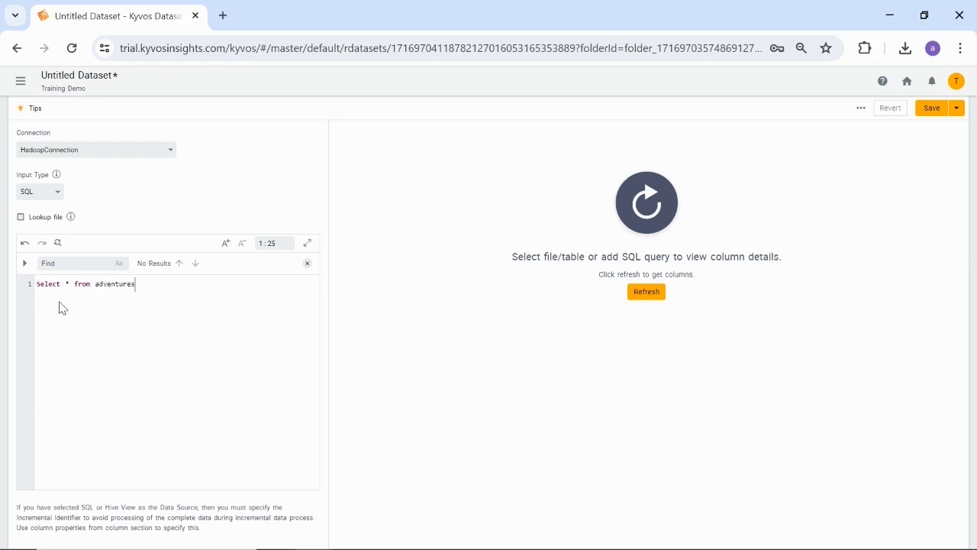
type(".DimCustomer")
left_click(646, 293)
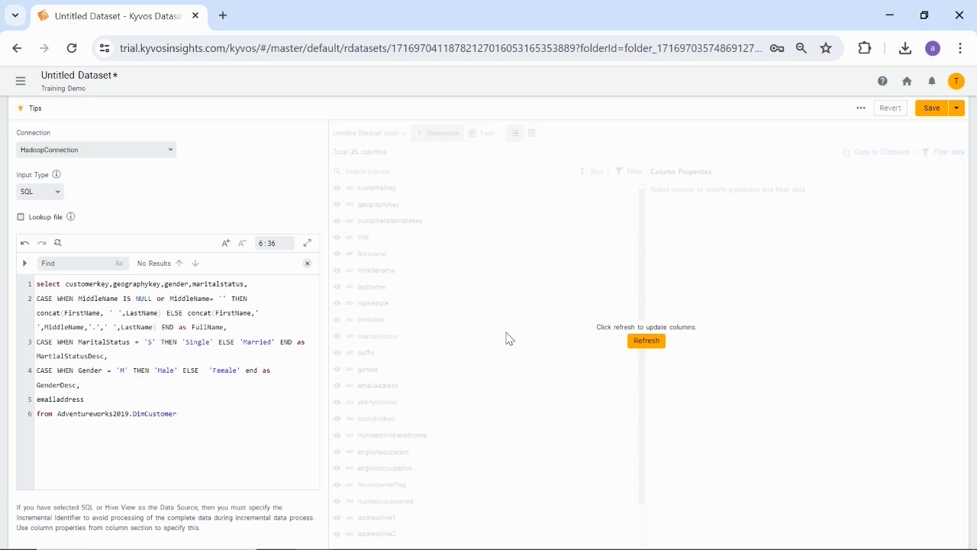
Refresh the columns for the revised customer query and save the dataset as DimCustomer in the Training Demo folder
left_click(645, 341)
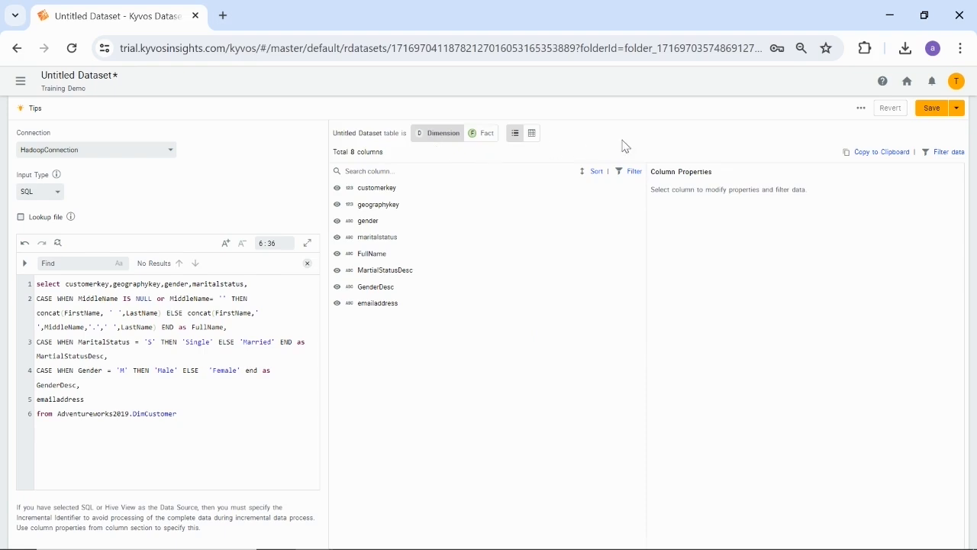
left_click(933, 112)
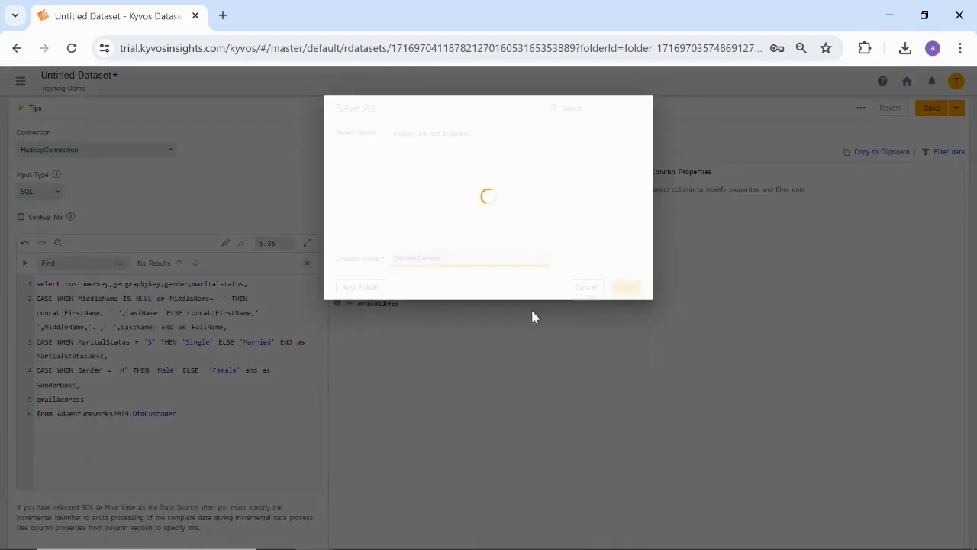
type("DimCustomer")
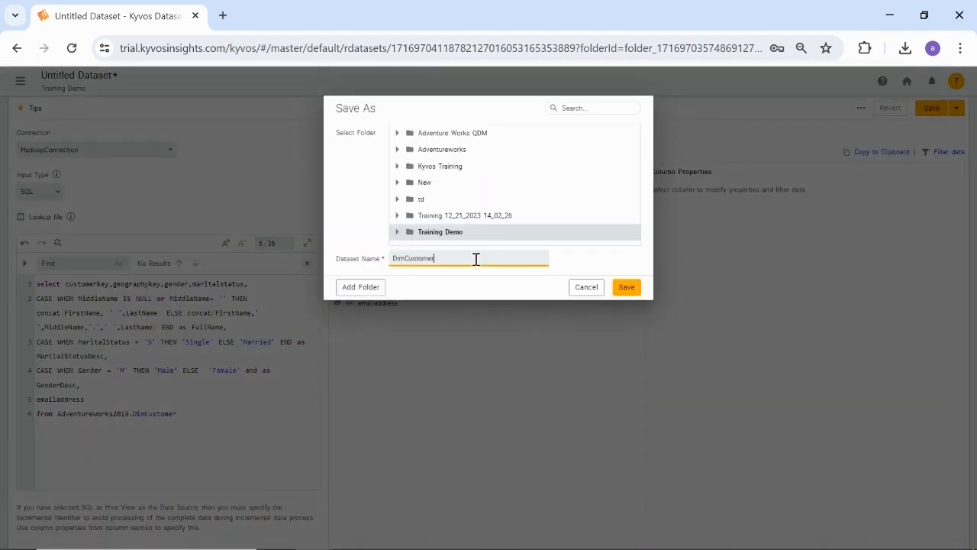
key("Return")
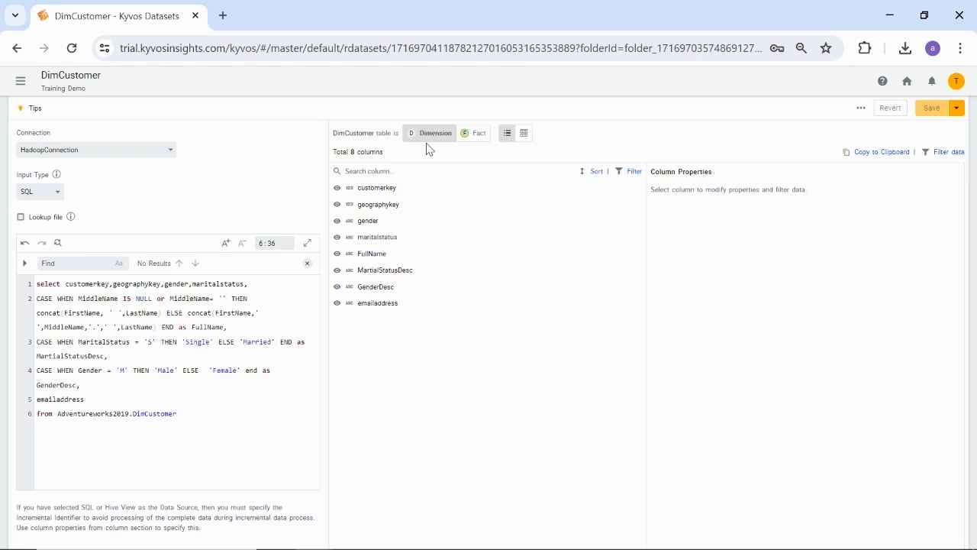
Start another dataset in the Training Demo folder for the sales data, using HadoopConnection
left_click(20, 82)
left_click(170, 109)
left_click(191, 120)
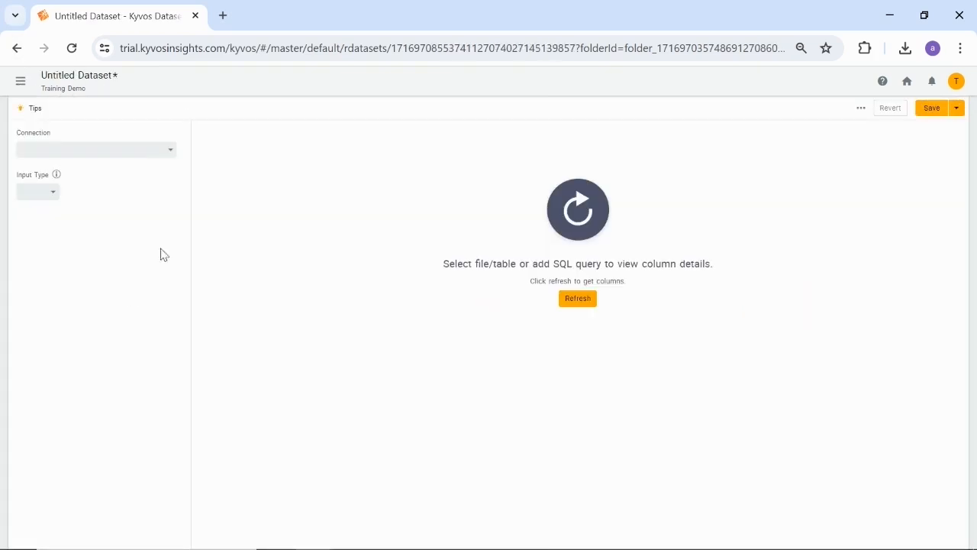
left_click(172, 155)
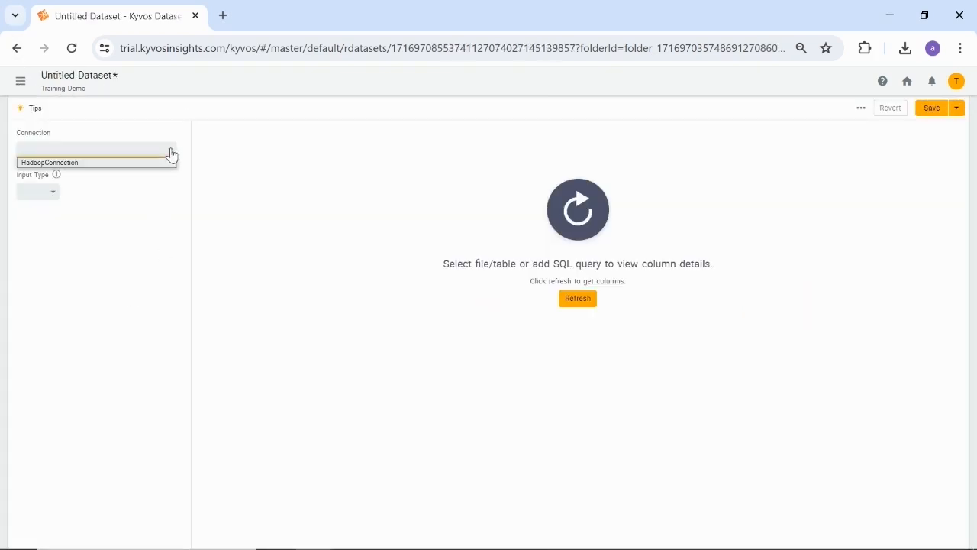
left_click(163, 172)
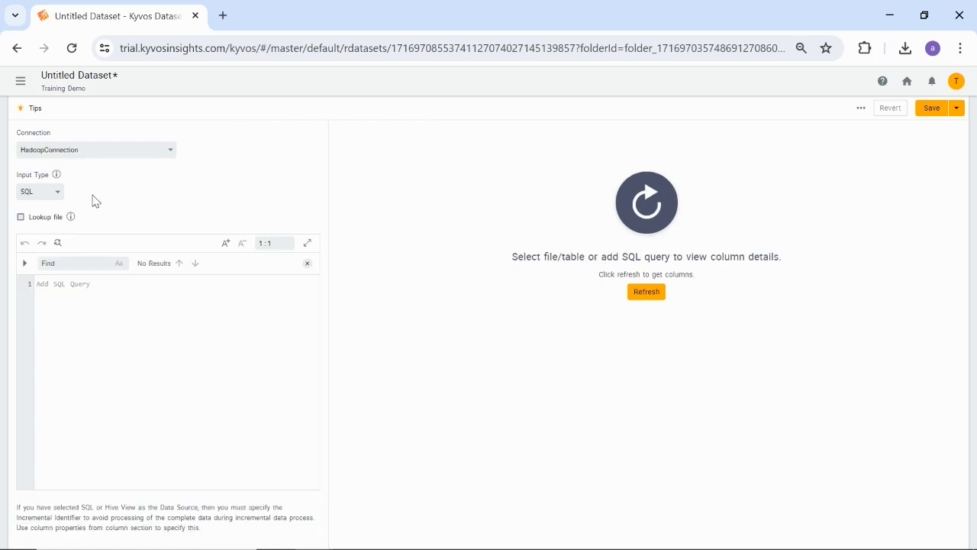
Query the key, order, sales and date columns from adventureworks2019.FactInternetSales where orderdate is between '2010-01-01' and '2011-01-31', and load the columns
left_click(93, 295)
type("select  productkey, orderdatekey, duedatekey, shipdatekey, customerkey, promotionkey, currencykey, salesterritorykey, salesordernumber, salesorderlinenumber, orderquantity, salesamount, totalproductcost, orderdate, duedate, shipdate from adventureworks2019.FactInternetSales where orderdate between '2010-01-01' and '2011-01-31'")
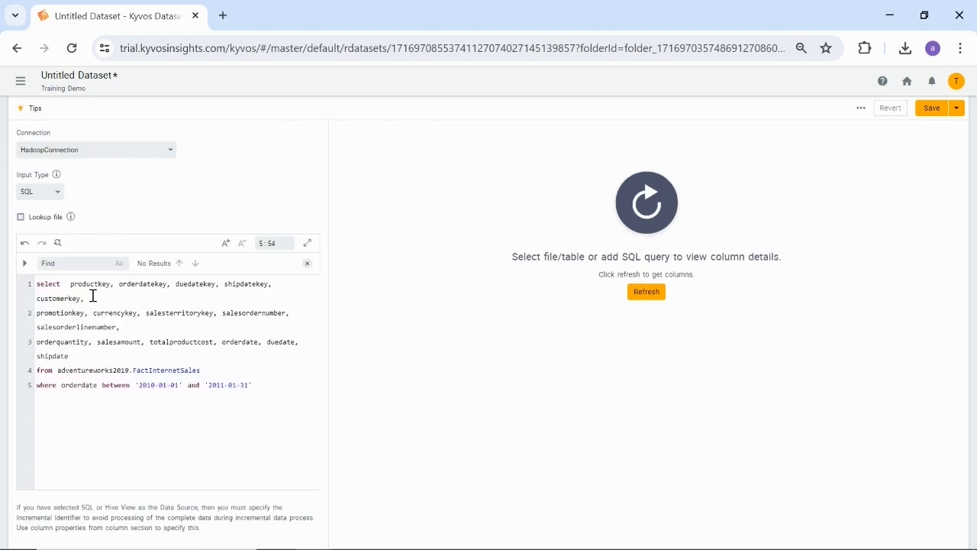
left_click(653, 295)
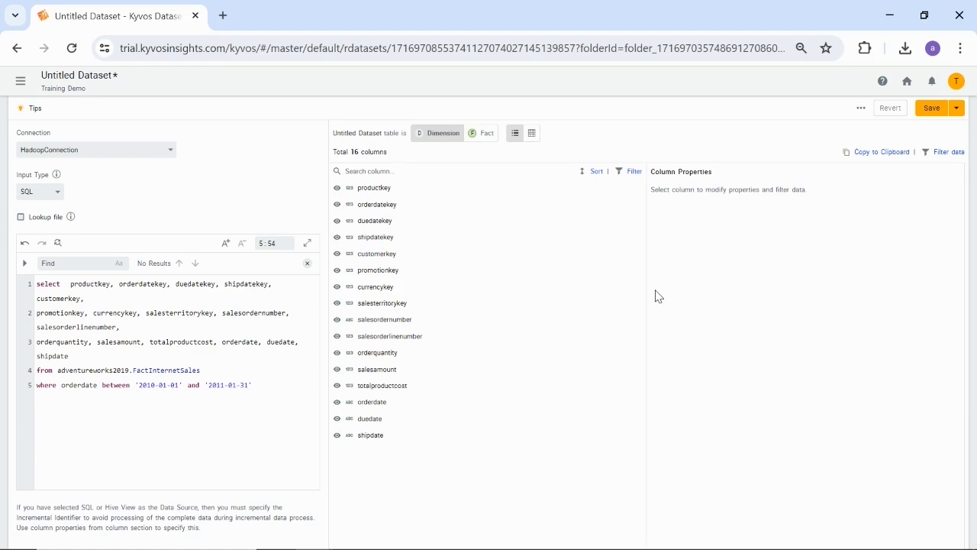
Mark the dataset as a Fact table and save it as FactInternetSales in the Training Demo folder
left_click(483, 135)
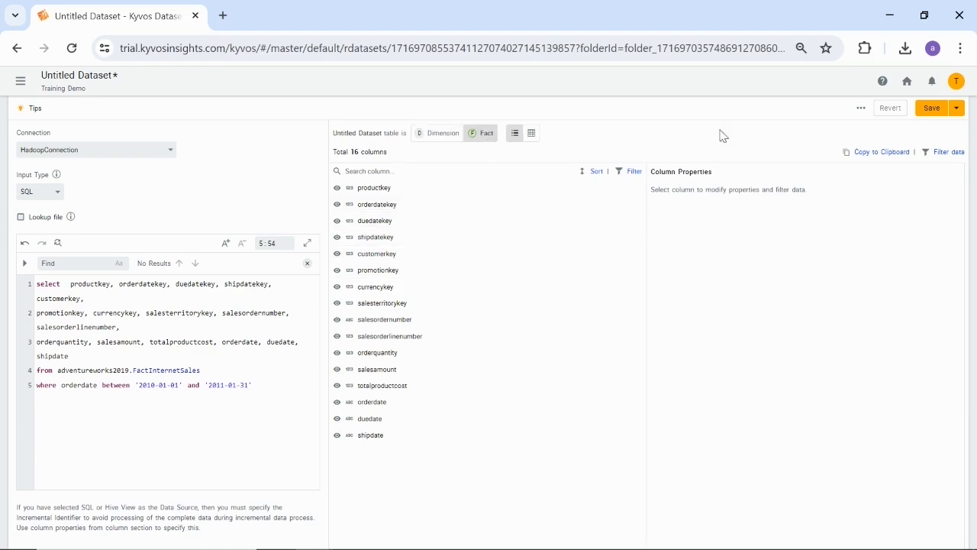
left_click(932, 112)
triple_click(462, 264)
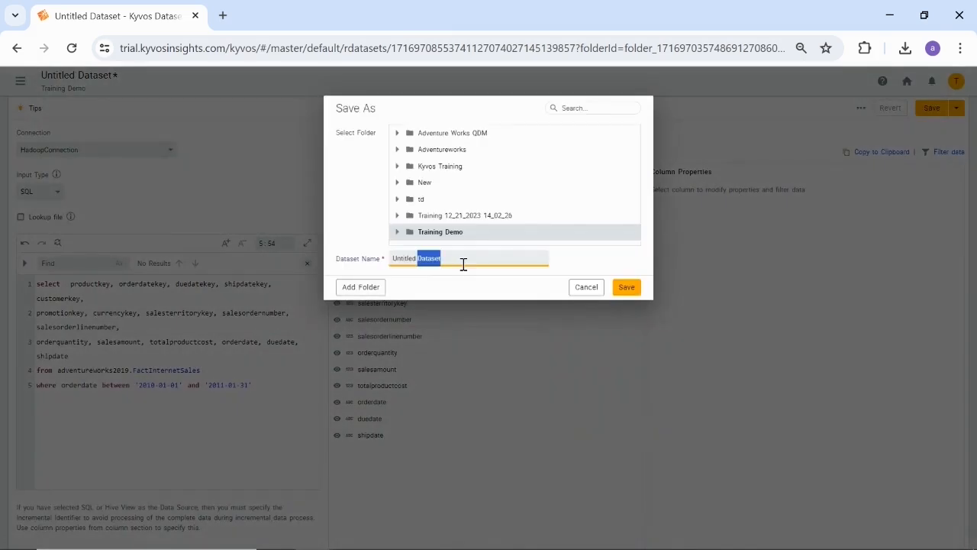
type("FactInternetSales")
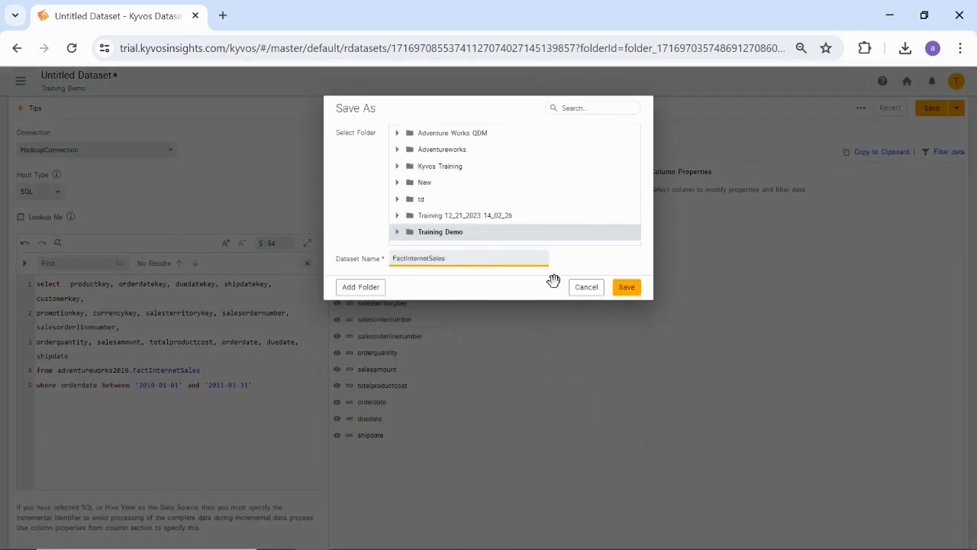
left_click(628, 290)
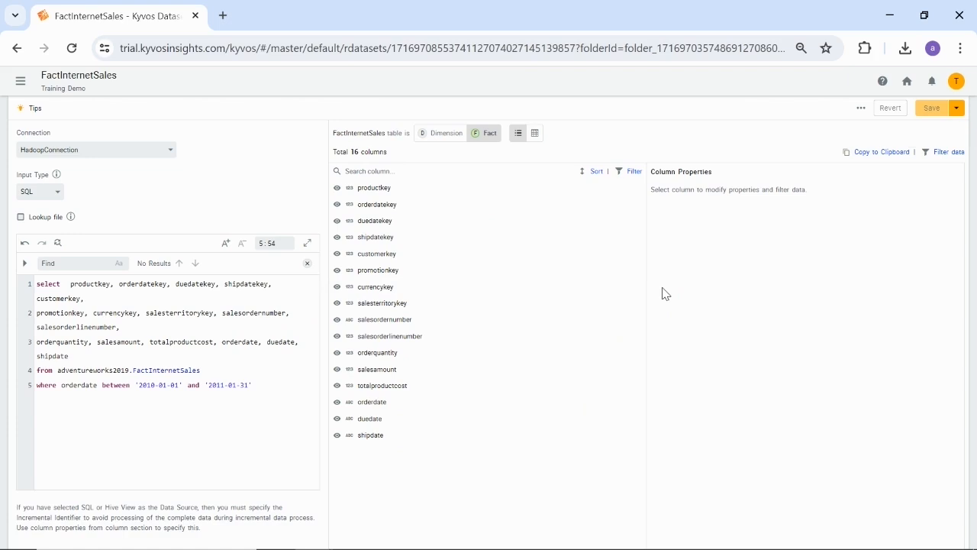
Add a third dataset to the Training Demo folder and connect it through HadoopConnection
left_click(18, 84)
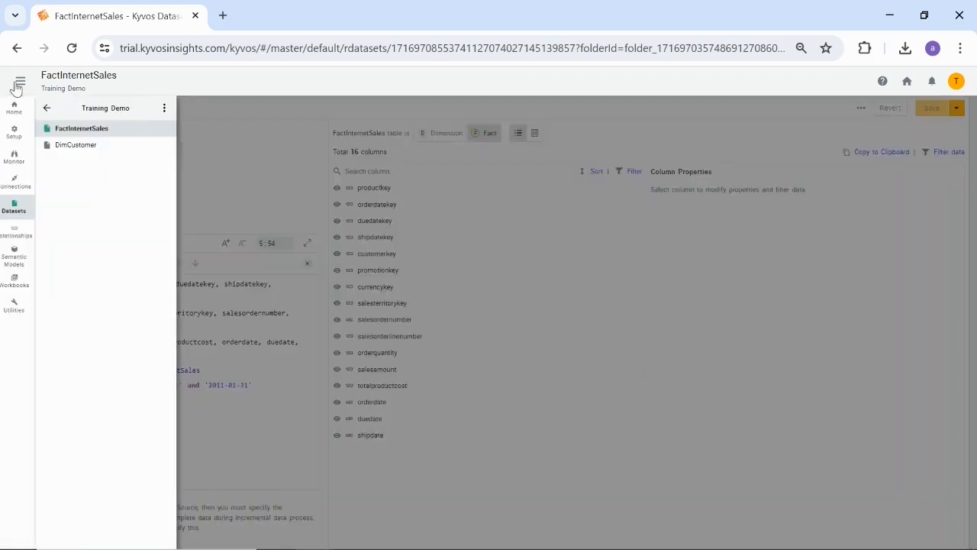
left_click(171, 108)
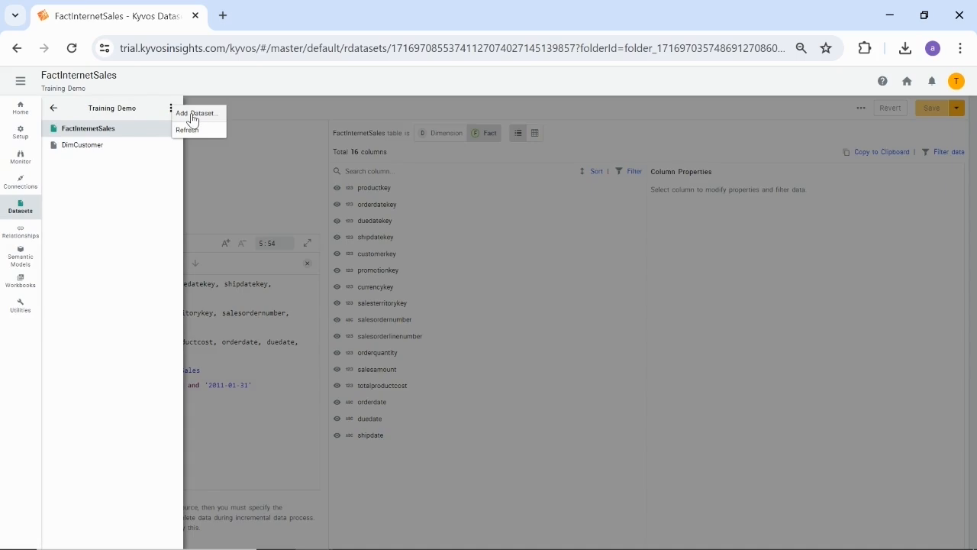
left_click(193, 113)
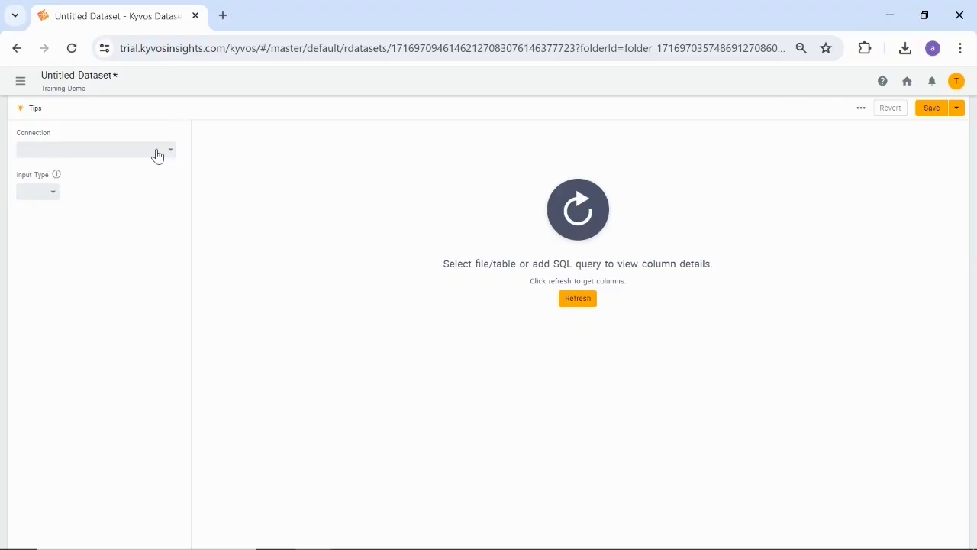
left_click(157, 151)
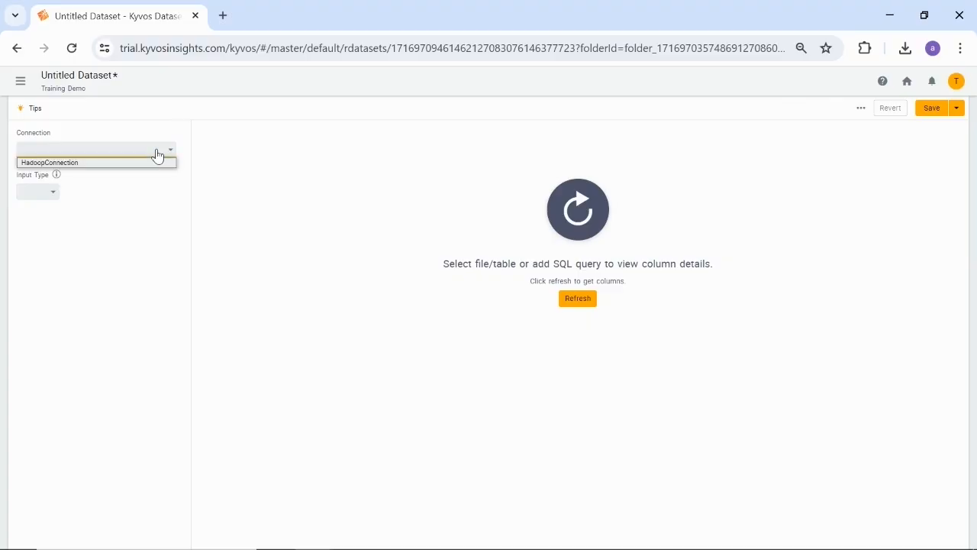
left_click(146, 164)
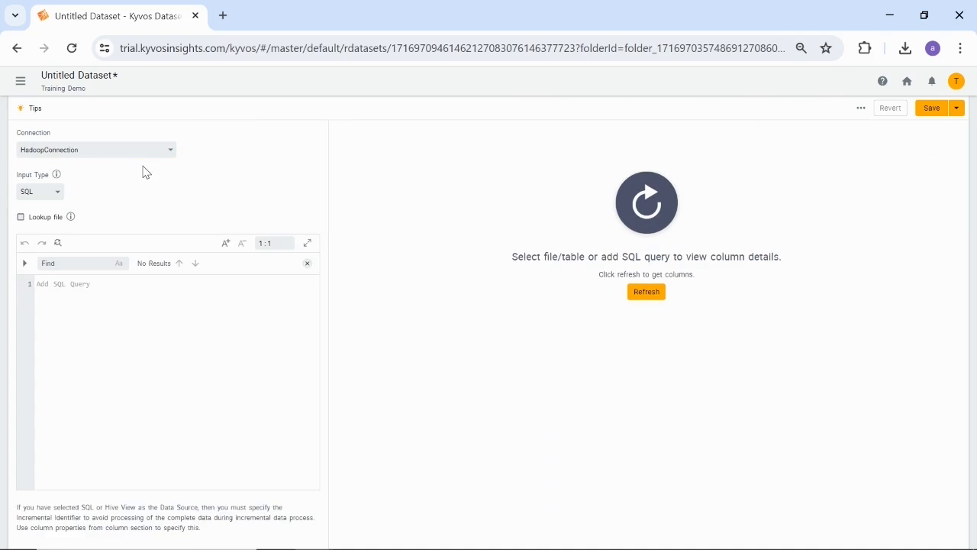
Set the dataset's input type to Table and select the adventureworks2019 database
left_click(53, 197)
left_click(33, 222)
left_click(81, 231)
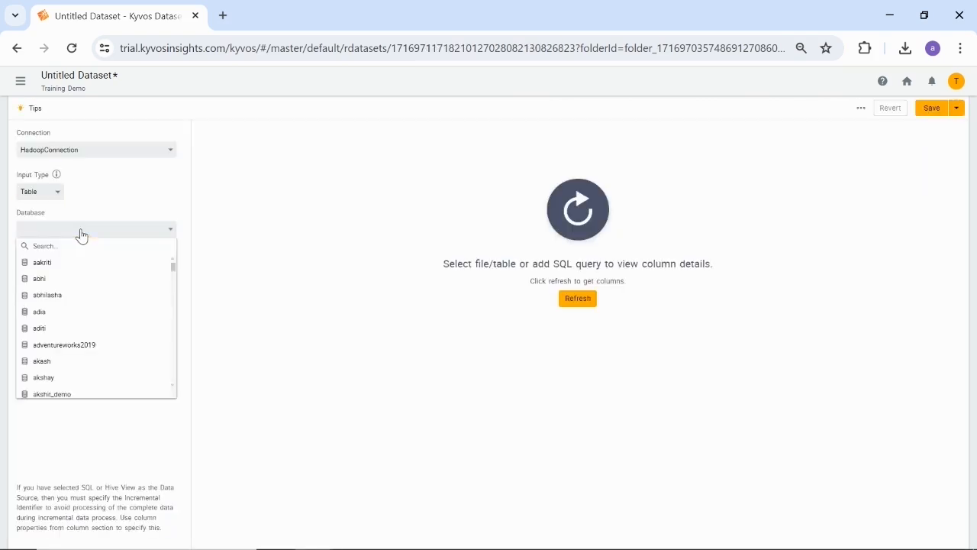
left_click(61, 244)
type("adv")
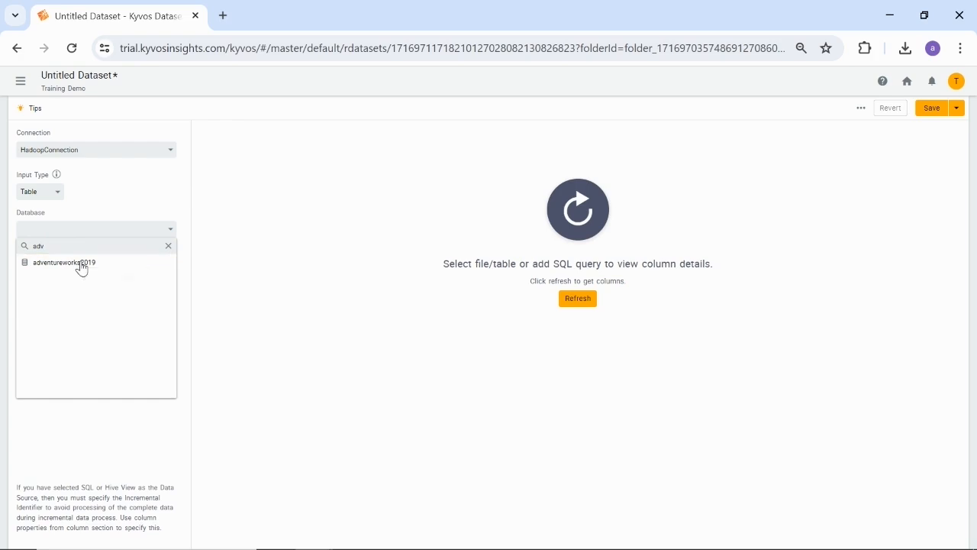
left_click(82, 263)
Choose the factinternetsales table as the dataset's source and load its columns
left_click(106, 269)
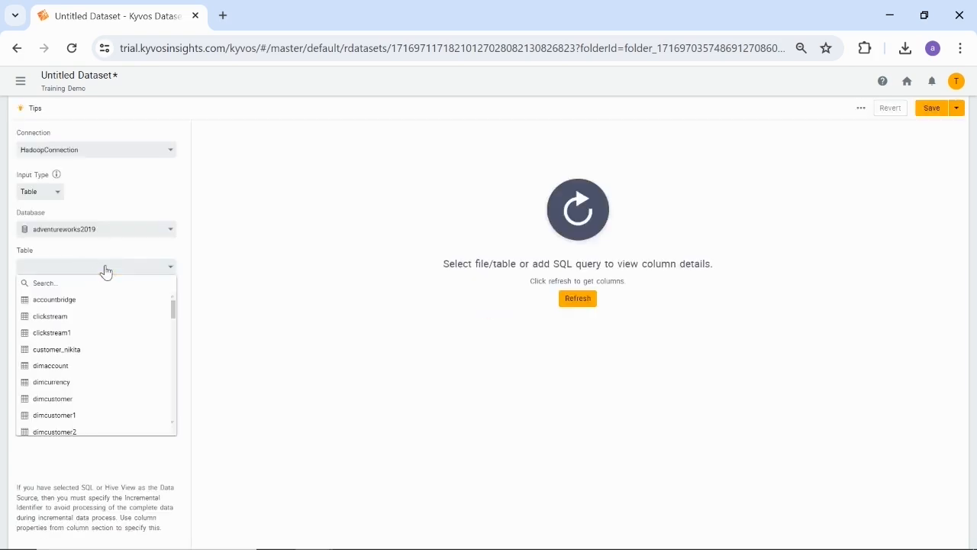
left_click(65, 282)
type("factin")
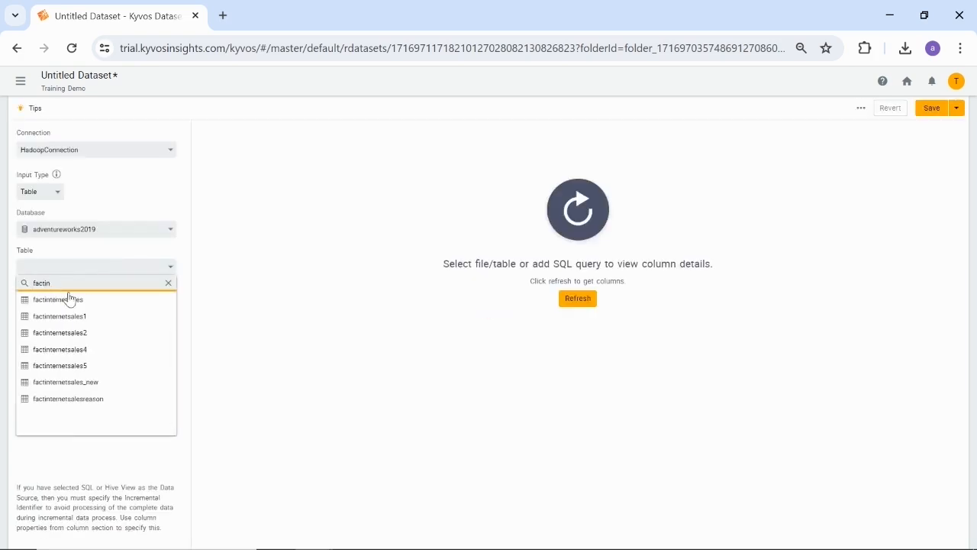
left_click(68, 296)
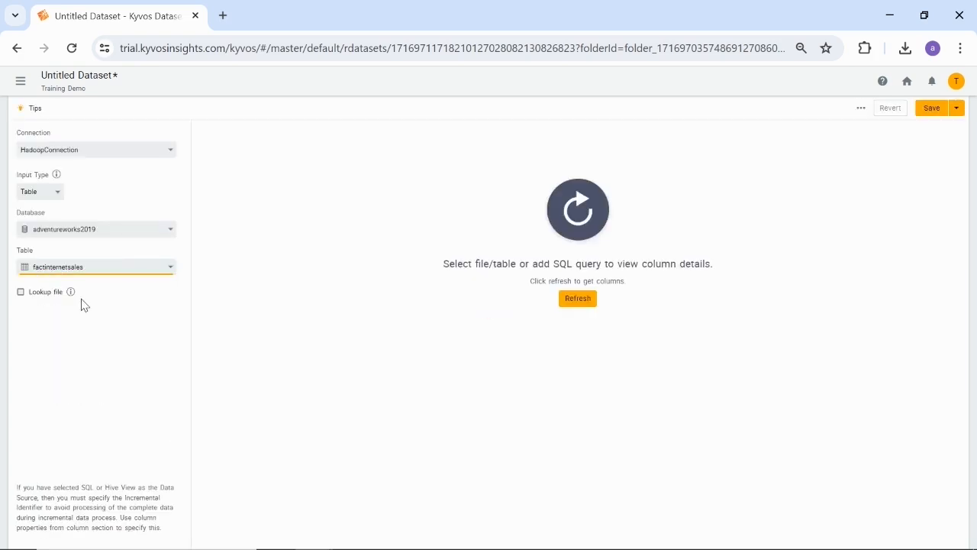
left_click(579, 301)
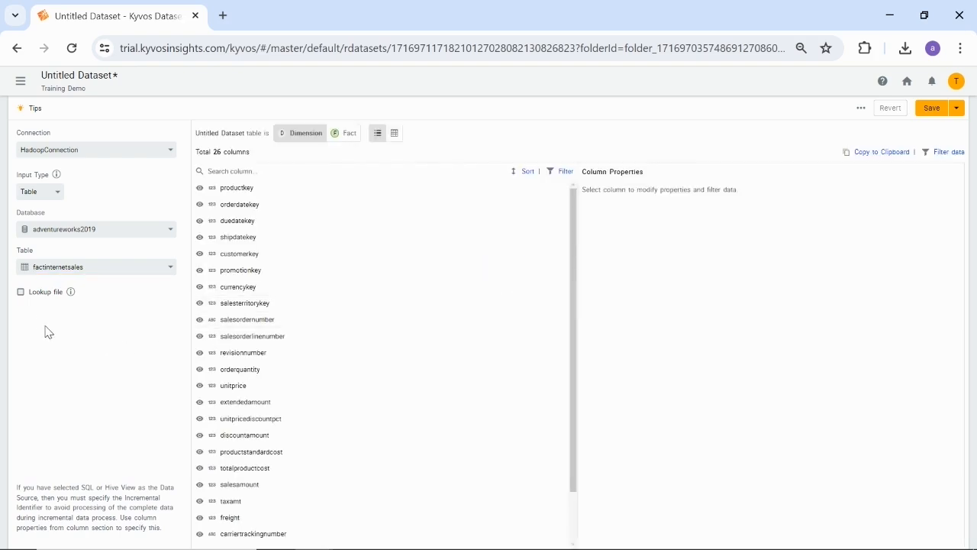
Mark the dataset as a lookup file, reload its columns and classify it as a Fact table
left_click(21, 293)
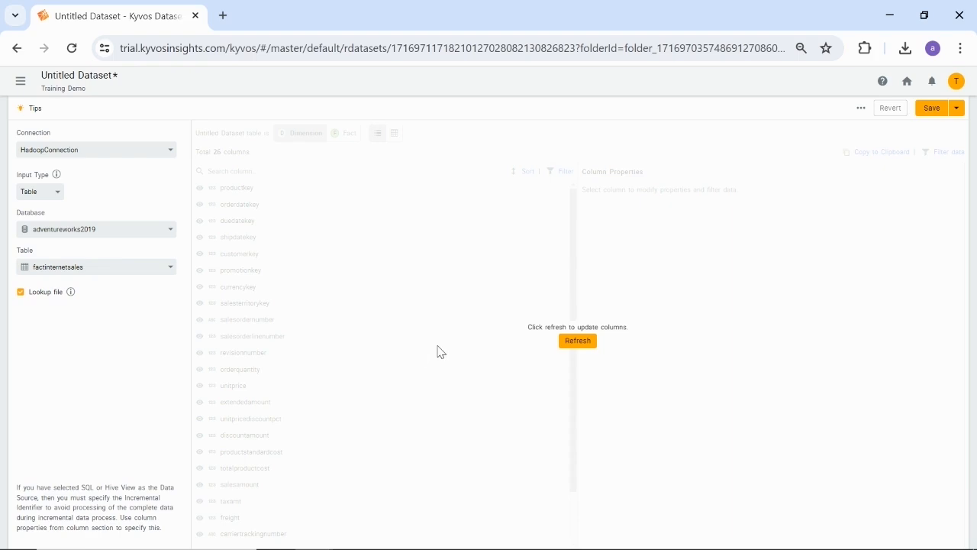
left_click(578, 341)
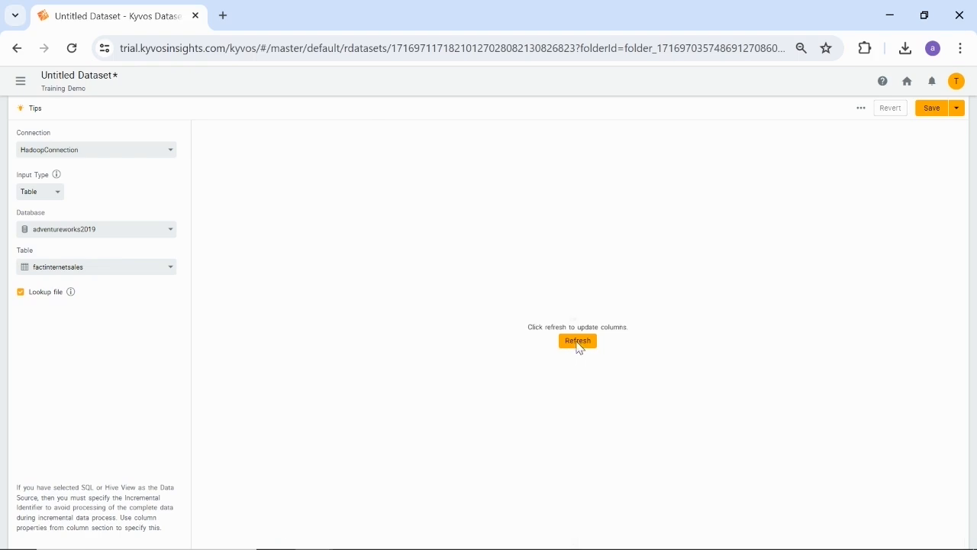
left_click(345, 138)
Save the dataset in the Training Demo folder as "Fact Inventory Table"
left_click(936, 107)
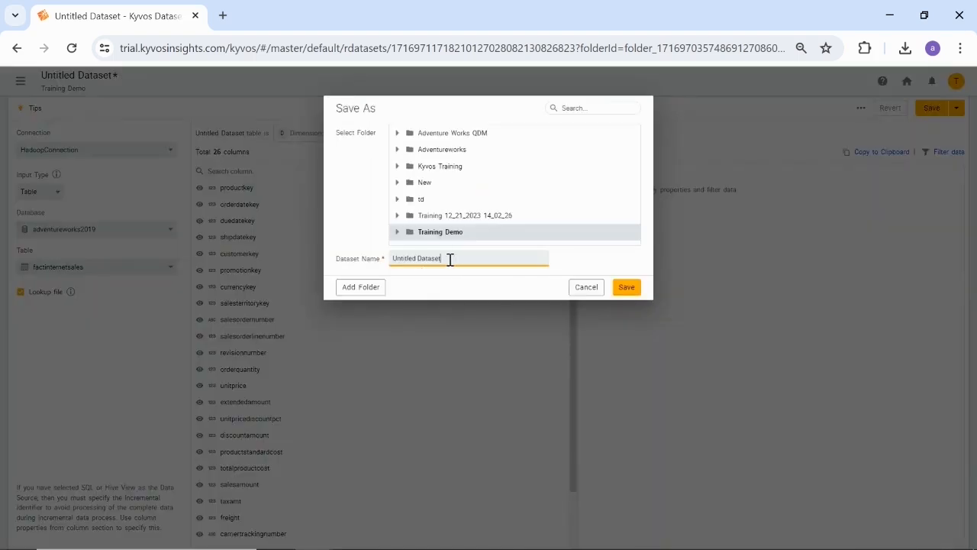
triple_click(452, 259)
type("Fact Inventory Table")
left_click(627, 287)
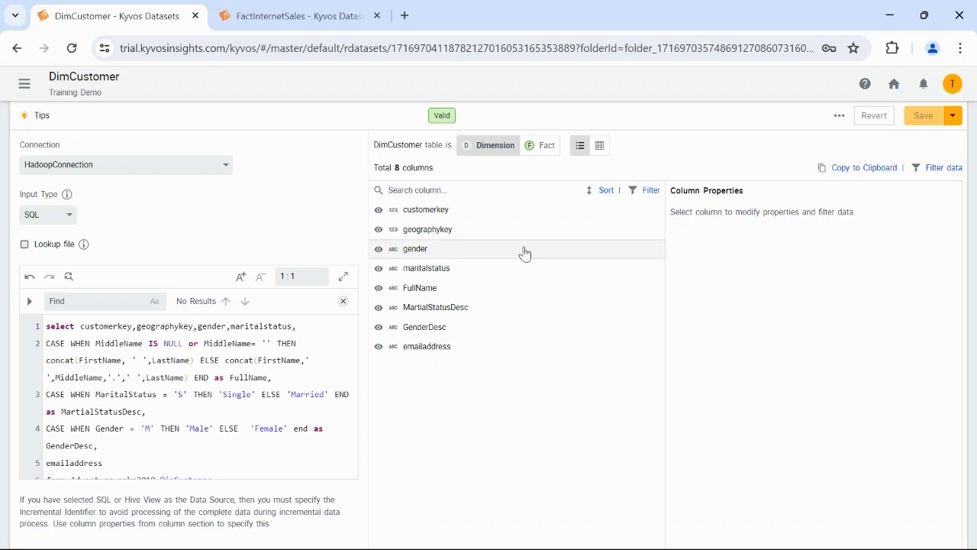
Set customerkey as the primary key in the DimCustomer dataset and as a foreign key in the FactInternetSales dataset
left_click(445, 213)
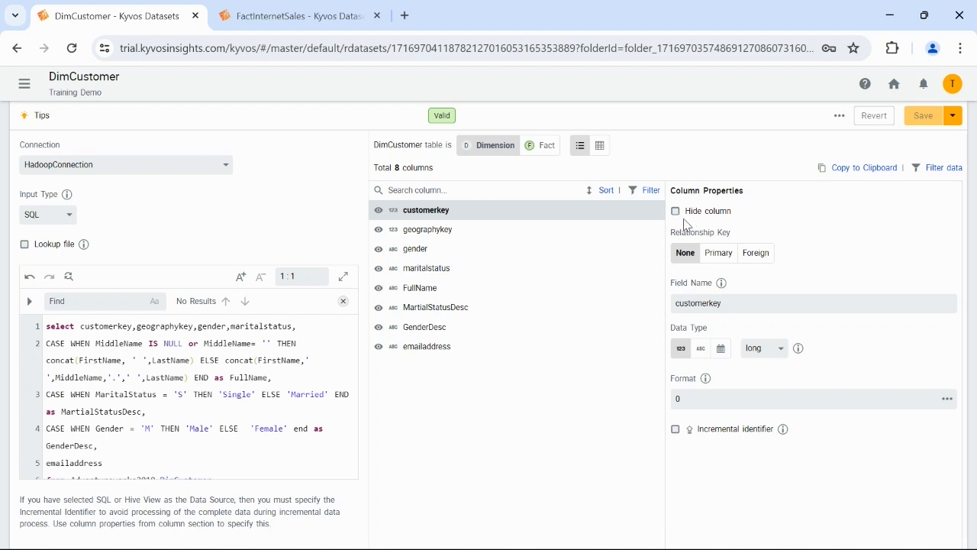
left_click(721, 257)
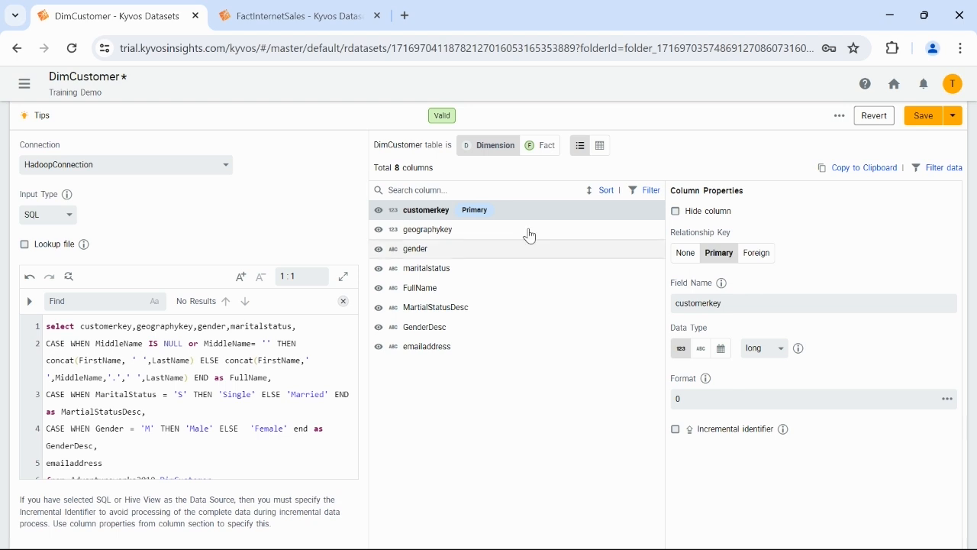
left_click(321, 21)
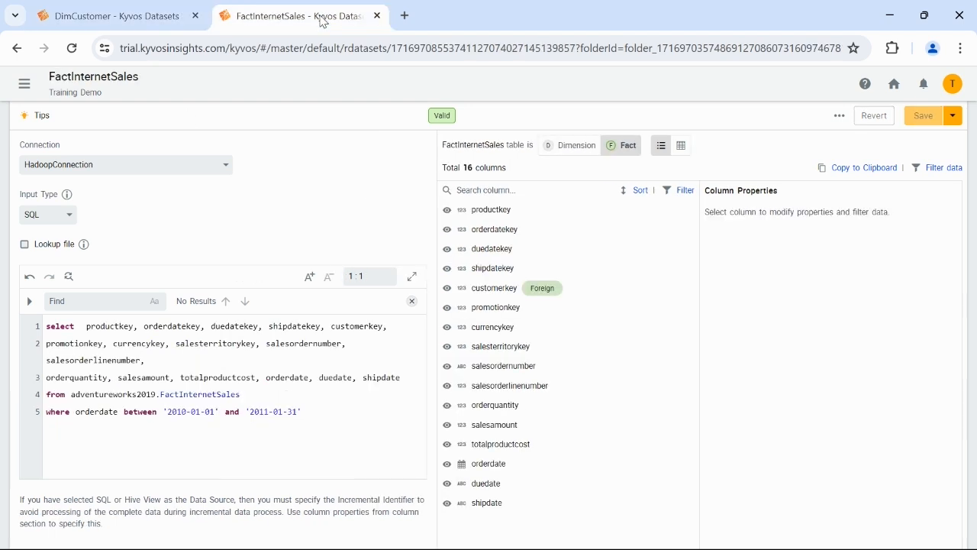
left_click(479, 298)
left_click(794, 265)
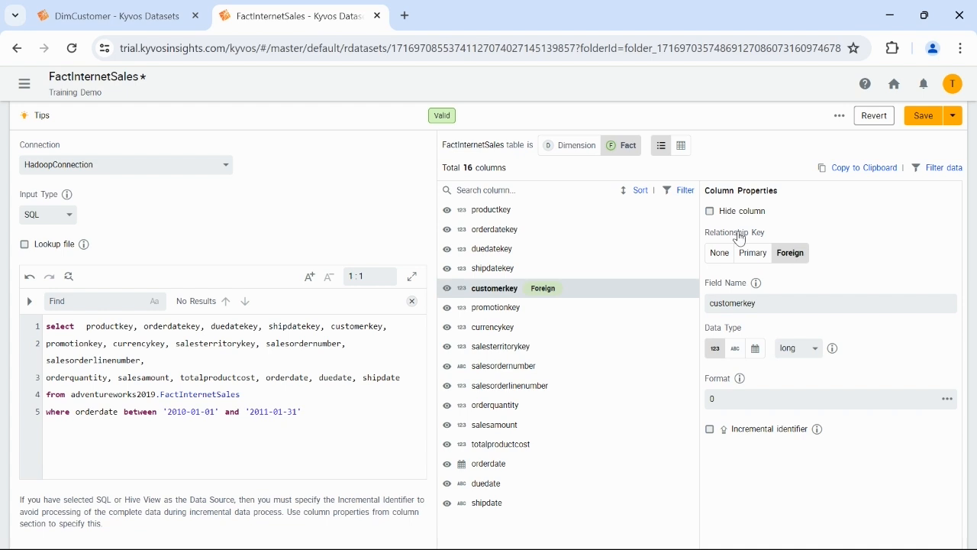
Rename the customerkey field in the DimCustomer dataset to customerID
left_click(127, 31)
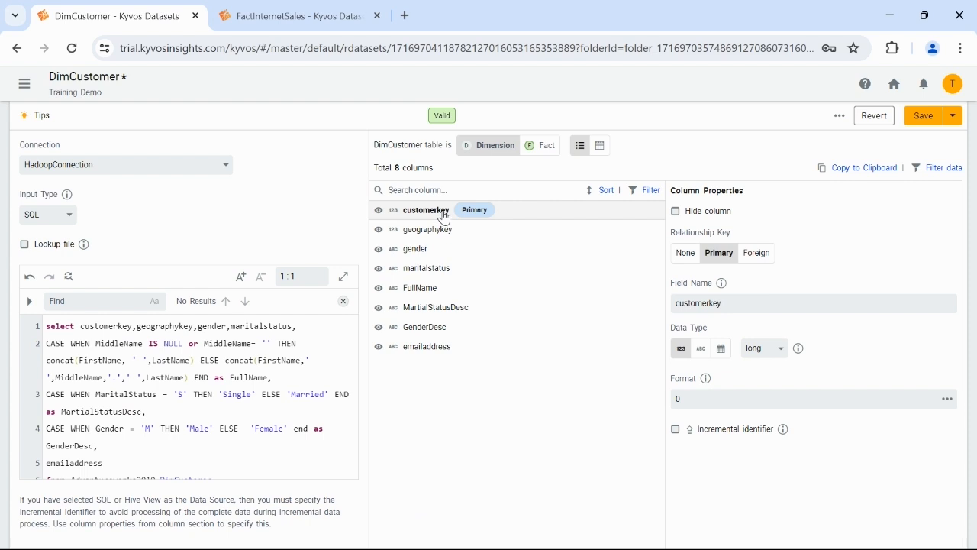
left_click_drag(742, 308, 716, 306)
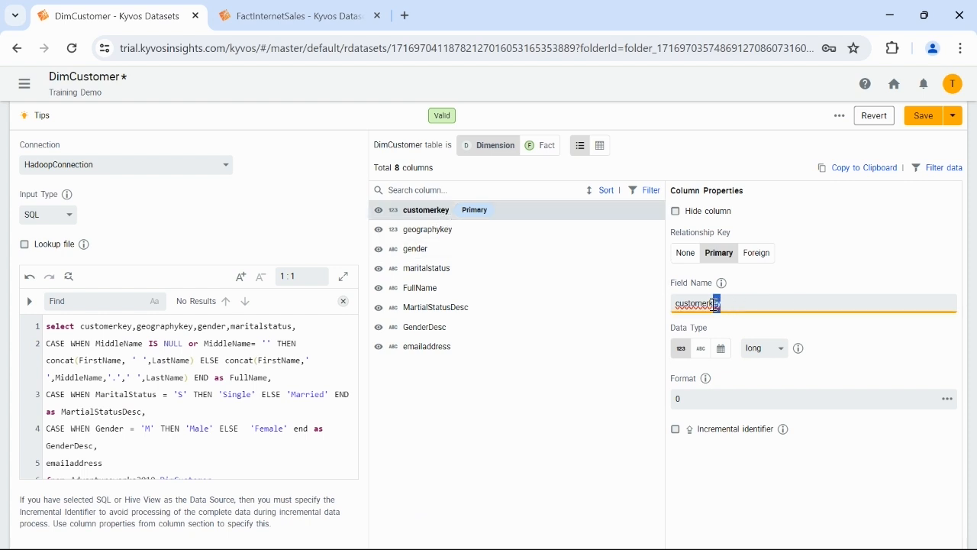
type("l")
type("D")
left_click(602, 454)
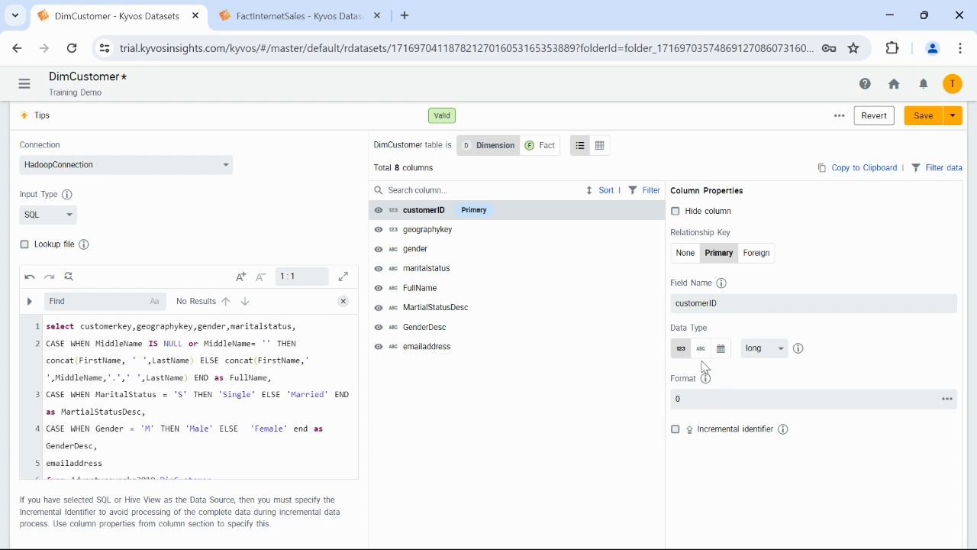
Review the numeric data type options available for the customerID column, keeping its type as long
left_click(780, 357)
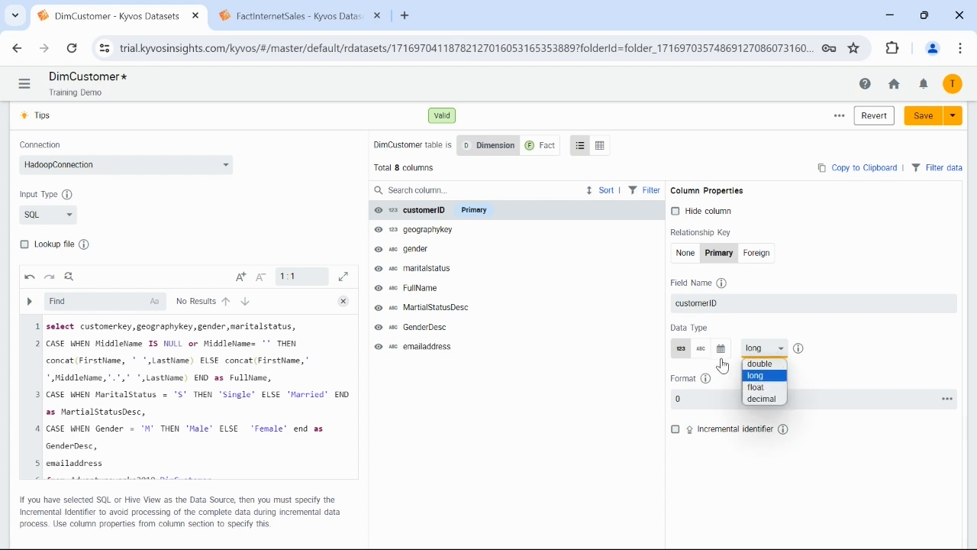
left_click(684, 354)
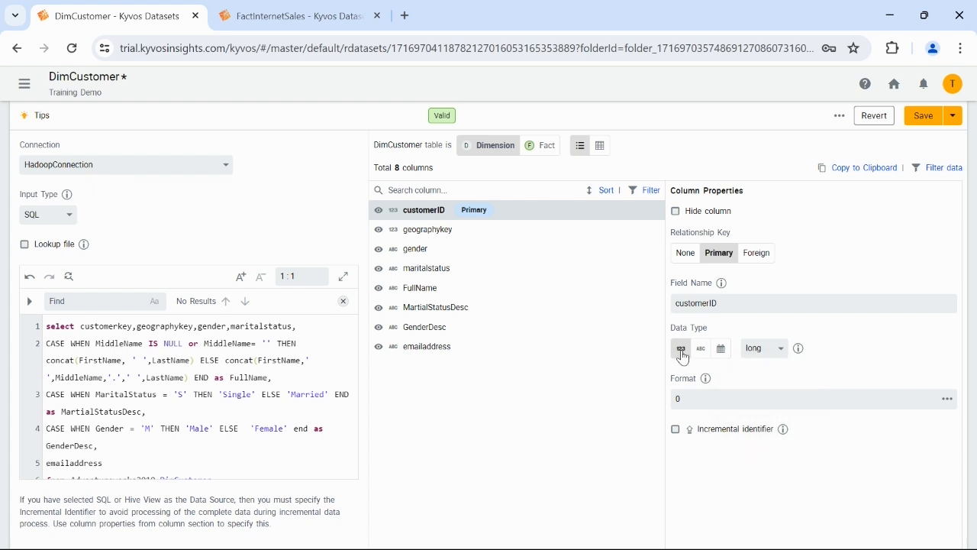
left_click(781, 354)
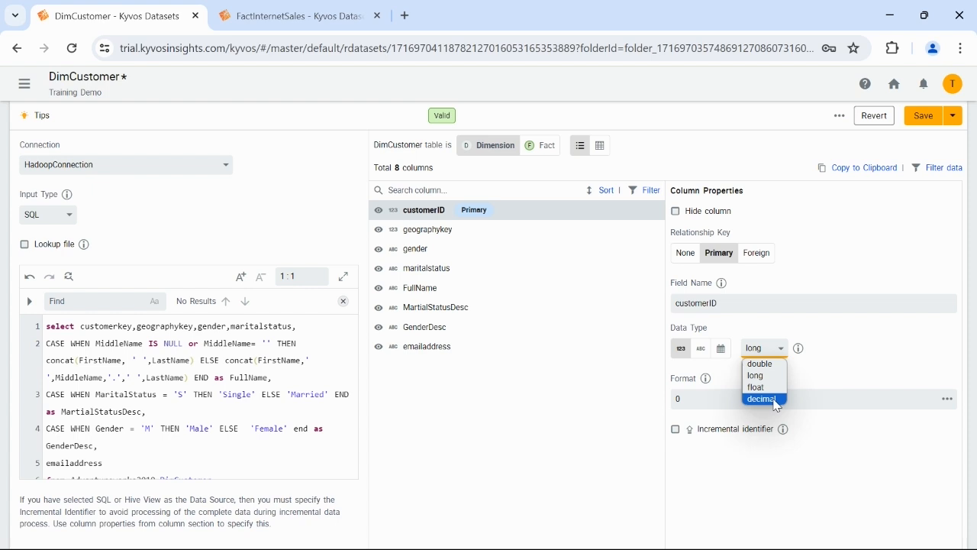
left_click(804, 378)
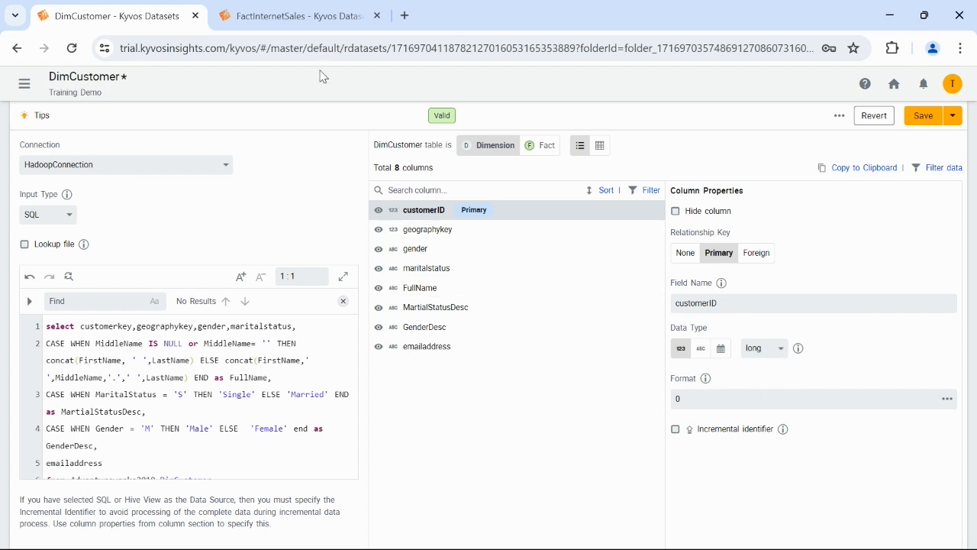
In the FactInternetSales dataset, apply the predefined date format yyyy-MM-dd to the orderdate column
left_click(300, 13)
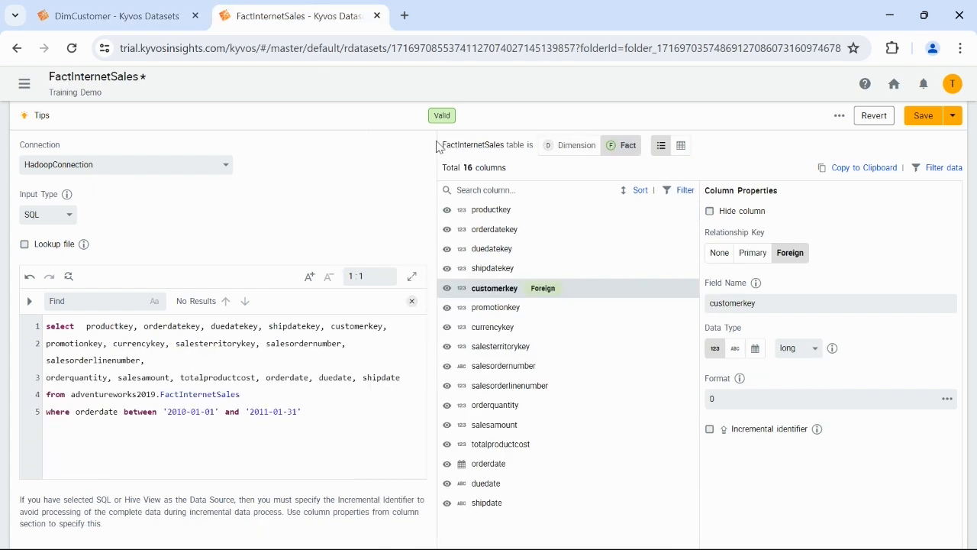
left_click(487, 469)
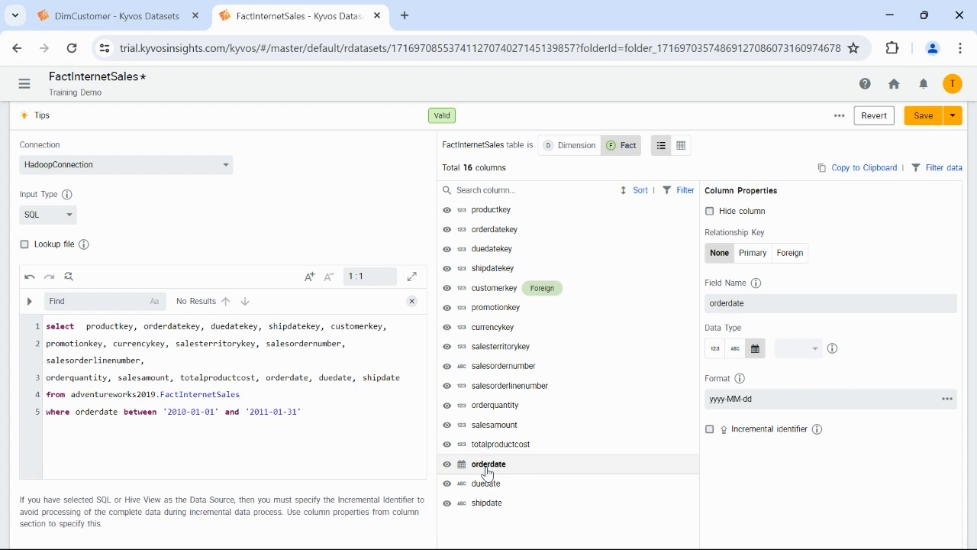
left_click(771, 402)
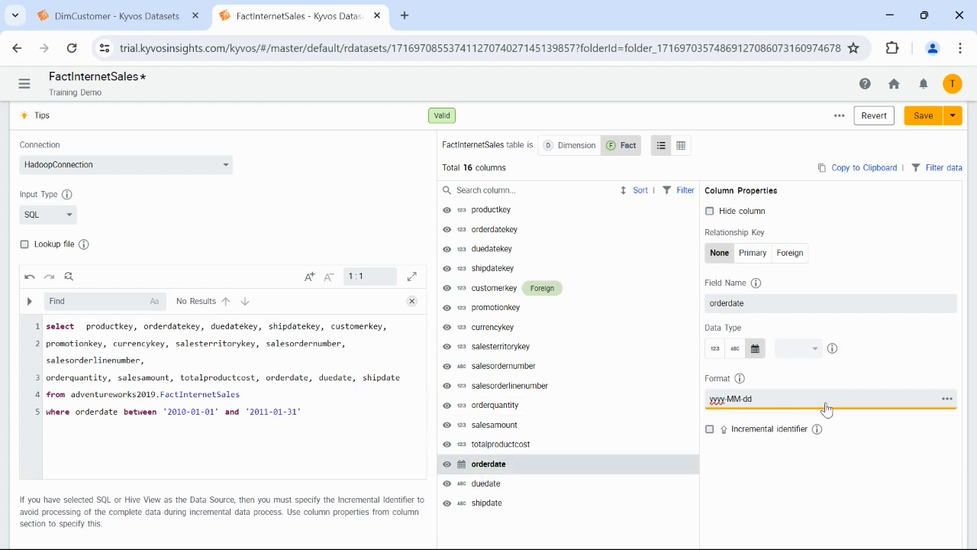
left_click(948, 399)
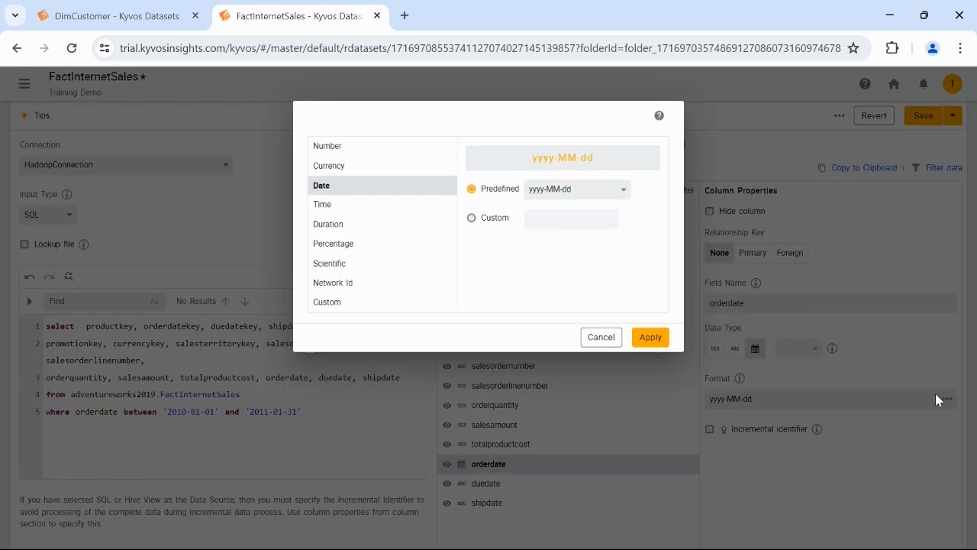
left_click(622, 191)
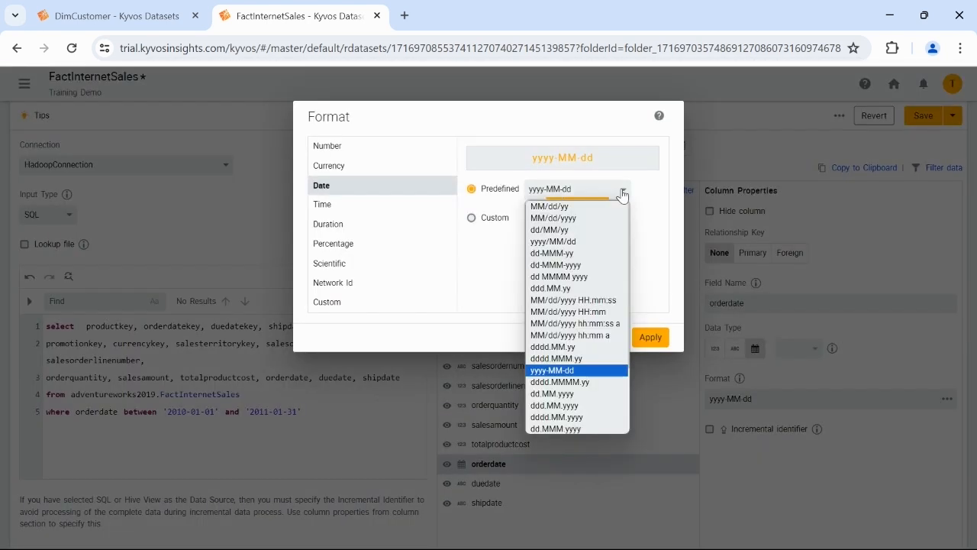
left_click(588, 371)
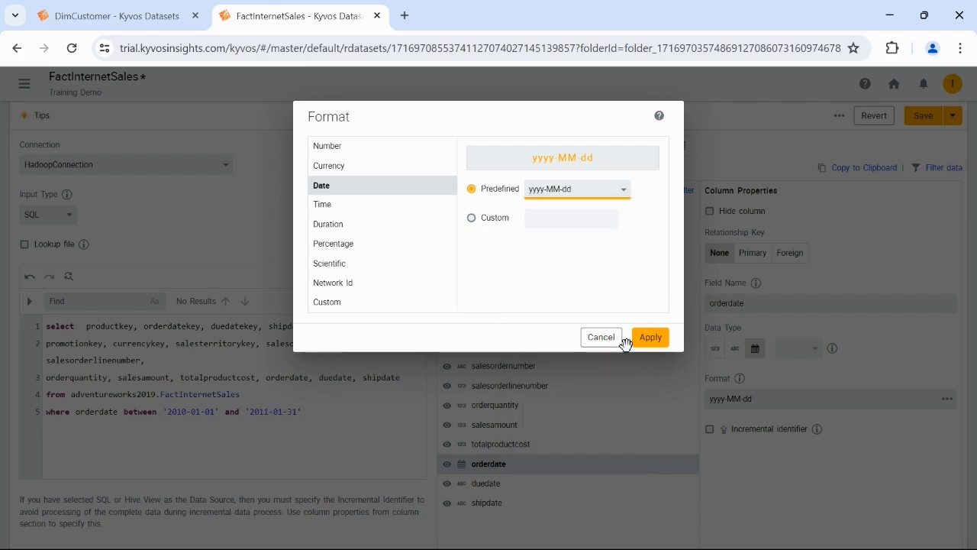
left_click(650, 341)
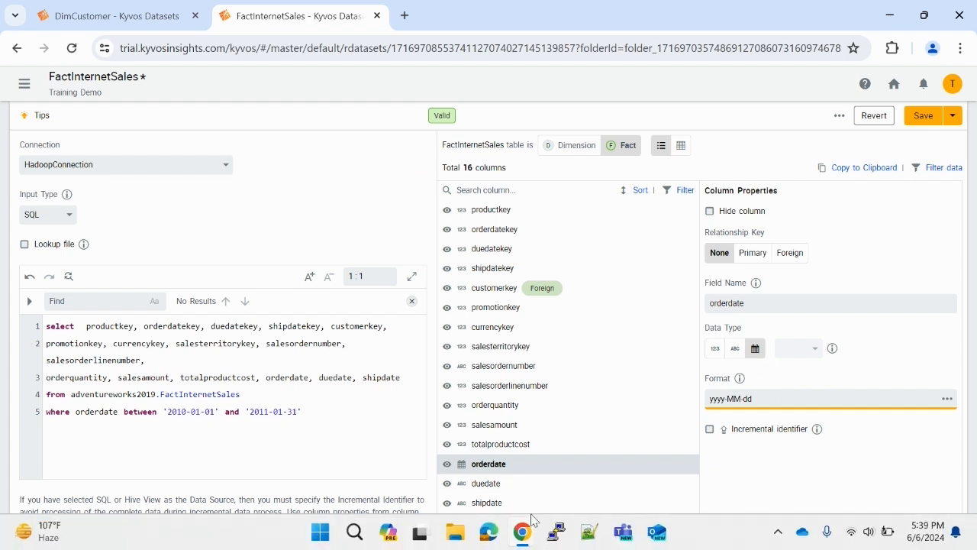
Change the salesamount column's data type to double and its number format to 1 decimal place
left_click(514, 427)
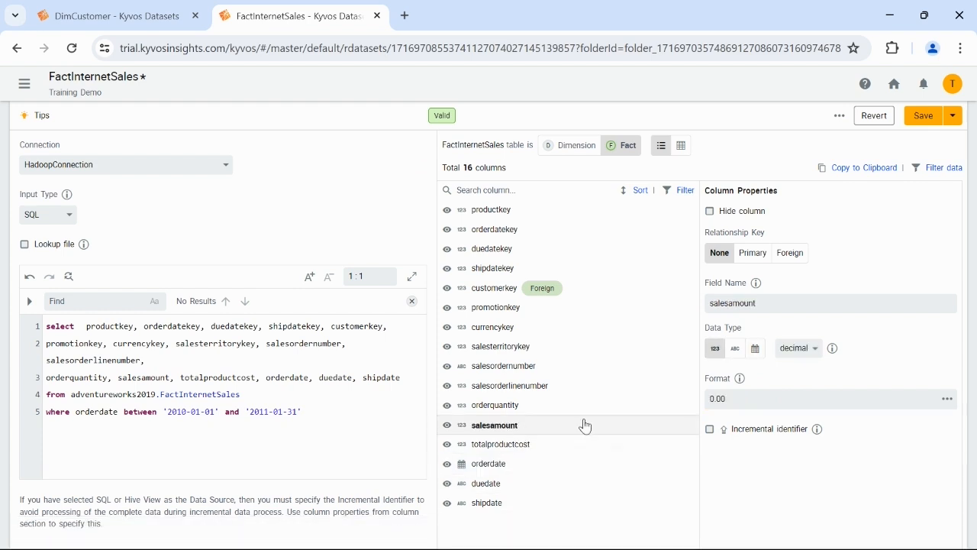
left_click(813, 356)
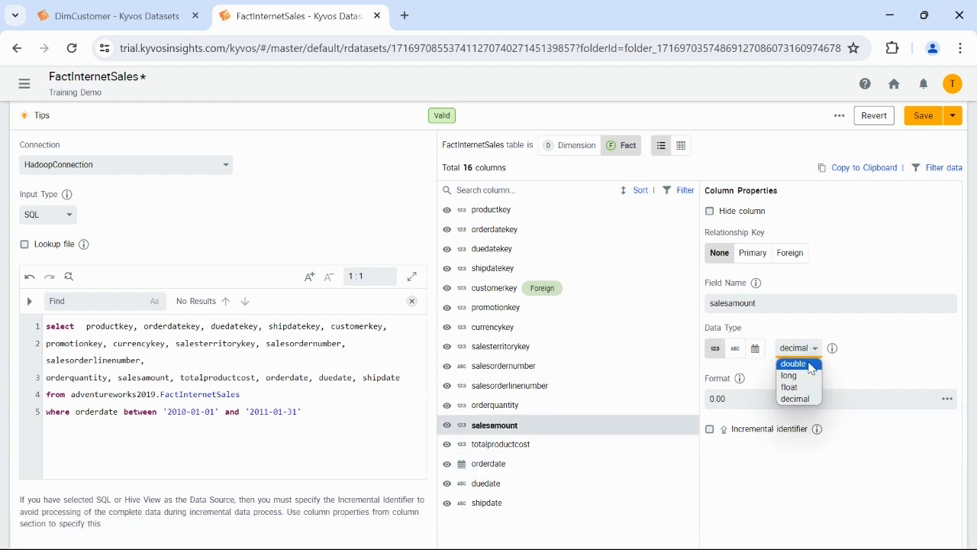
left_click(810, 364)
left_click(948, 400)
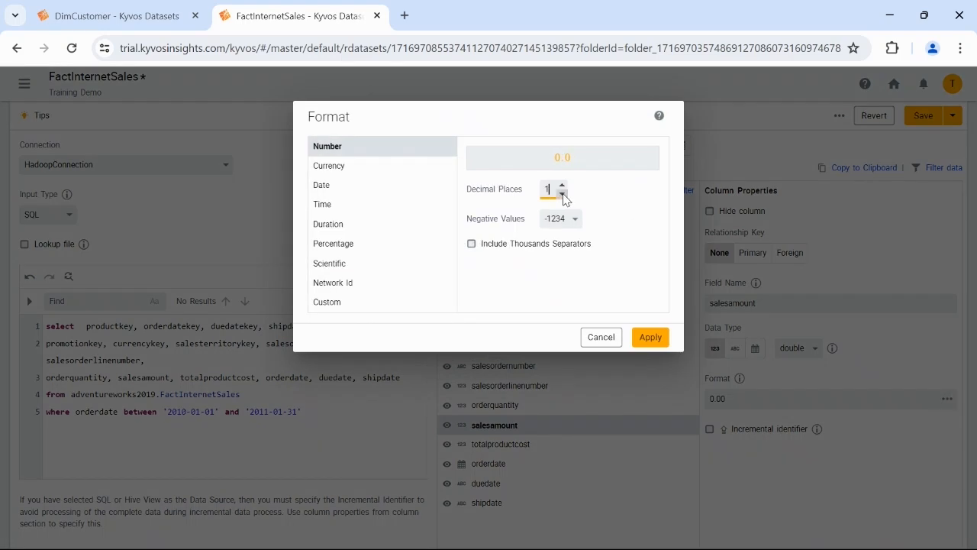
left_click(661, 344)
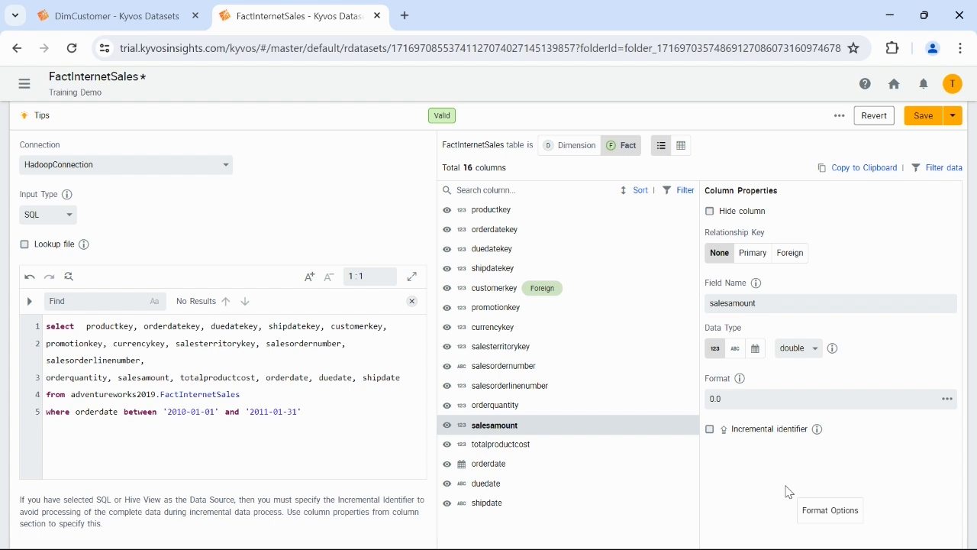
Preview the FactInternetSales data as a grid in a widened pane and validate the dataset
left_click(681, 146)
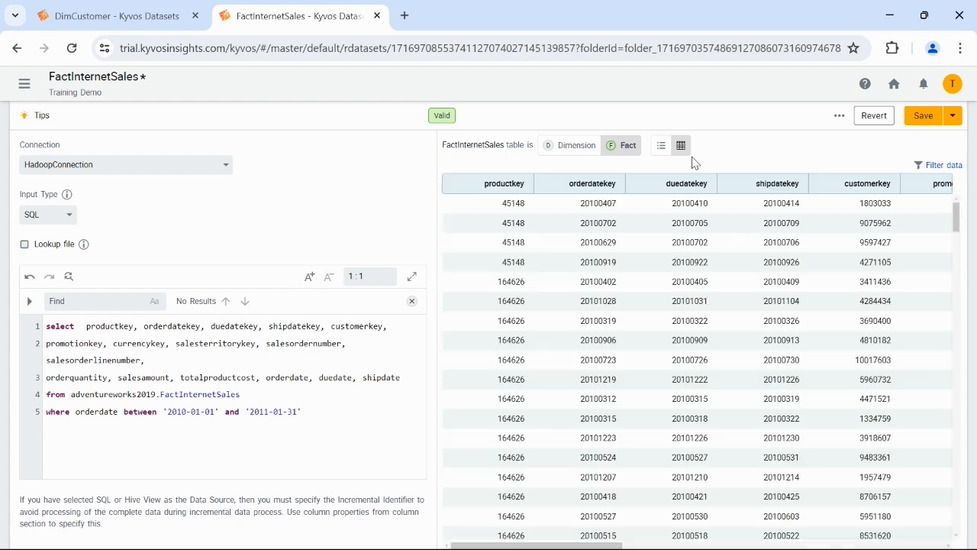
left_click_drag(428, 307, 275, 282)
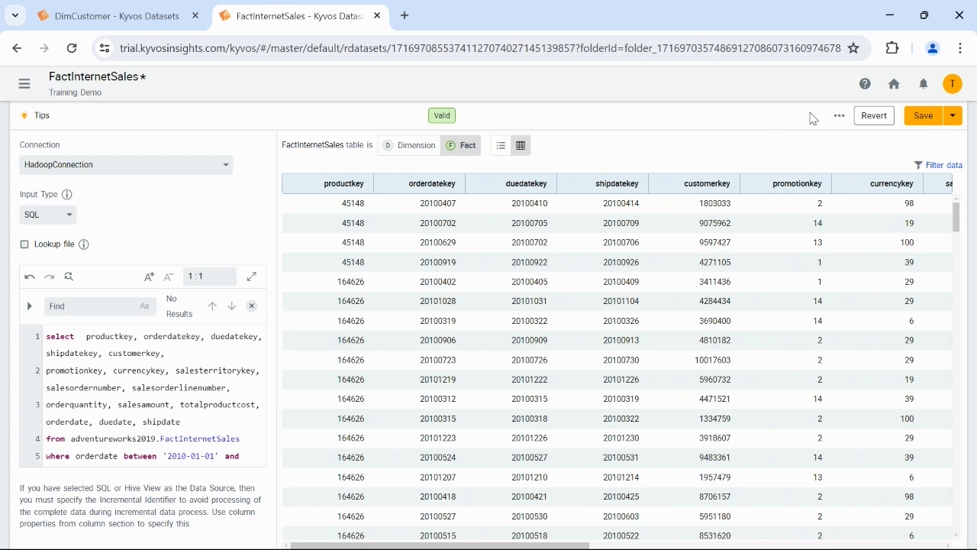
left_click(839, 116)
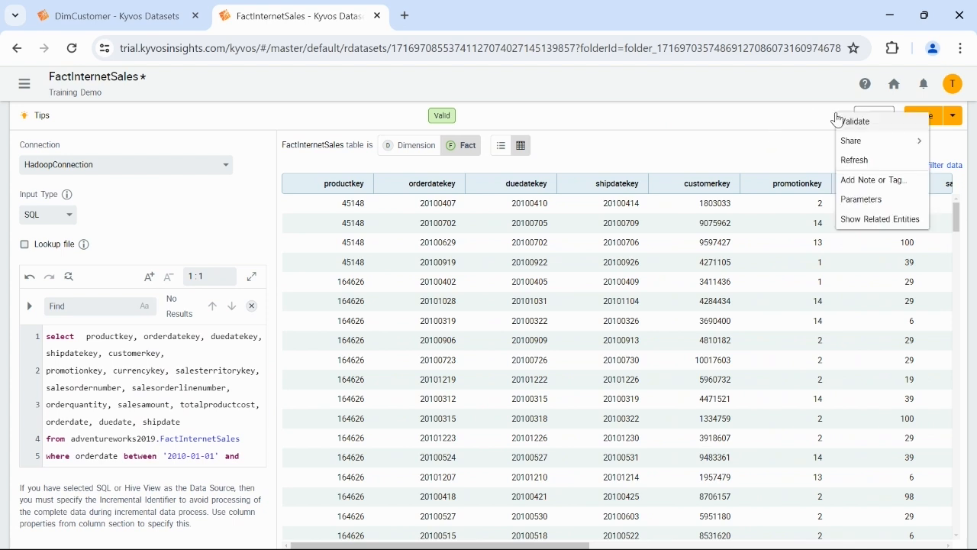
left_click(848, 124)
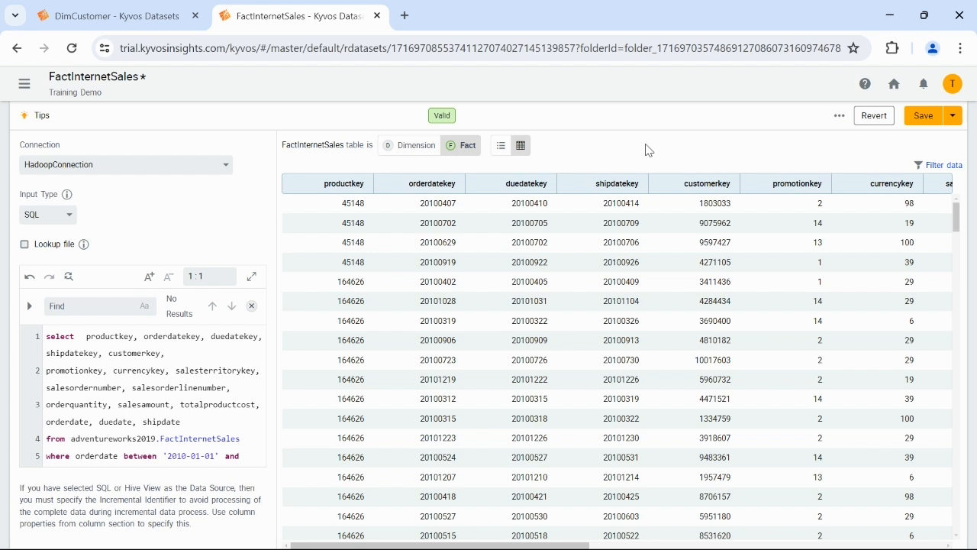
Review the name, description and value of parameter P1 in FactInternetSales and apply the parameter settings
left_click(839, 117)
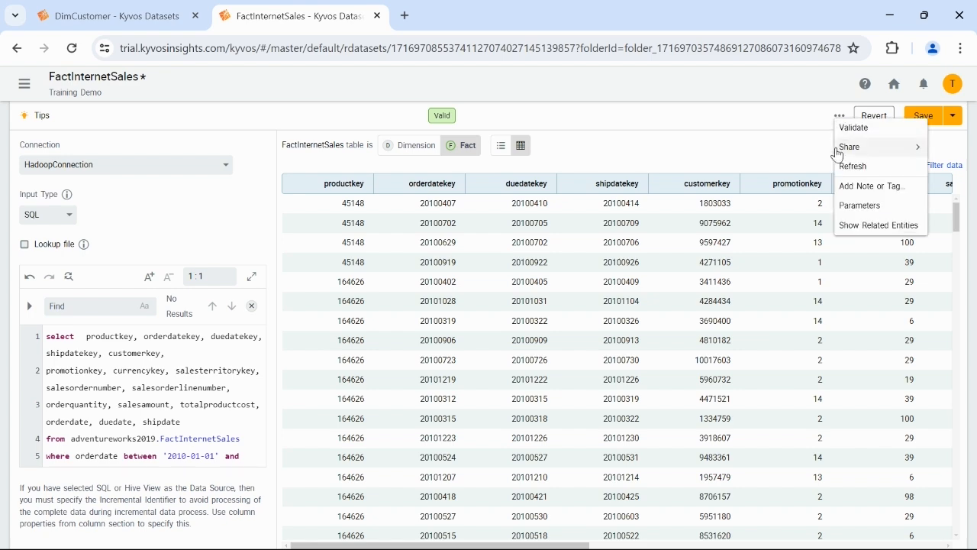
left_click(849, 208)
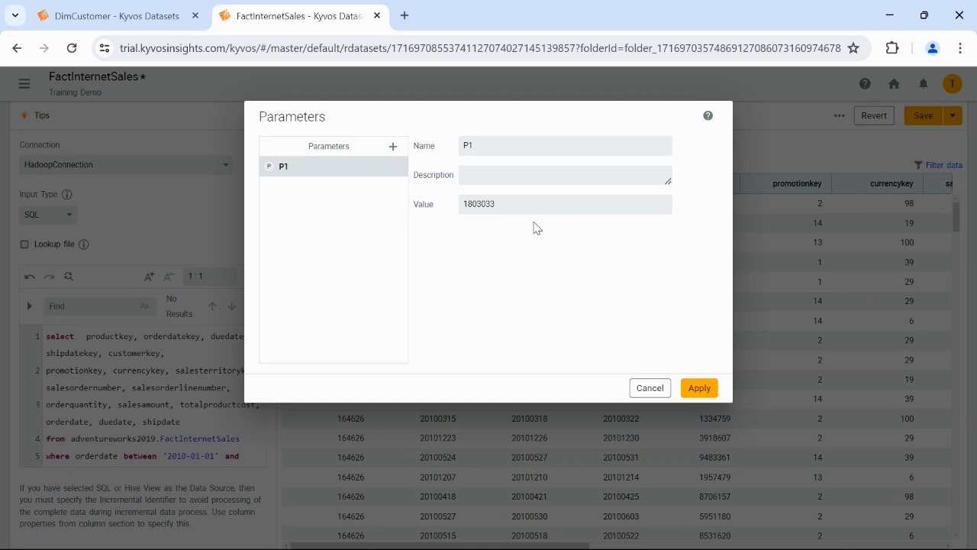
left_click(484, 145)
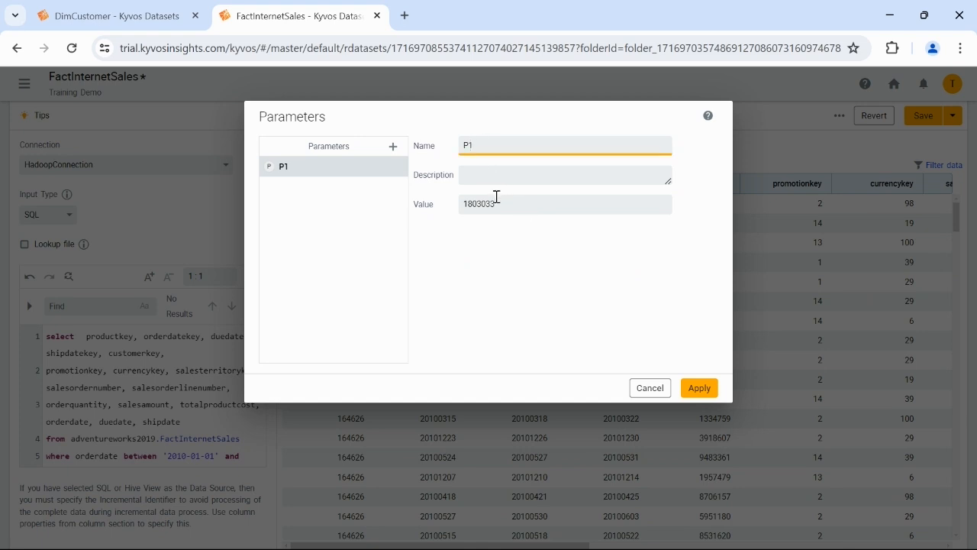
left_click(494, 178)
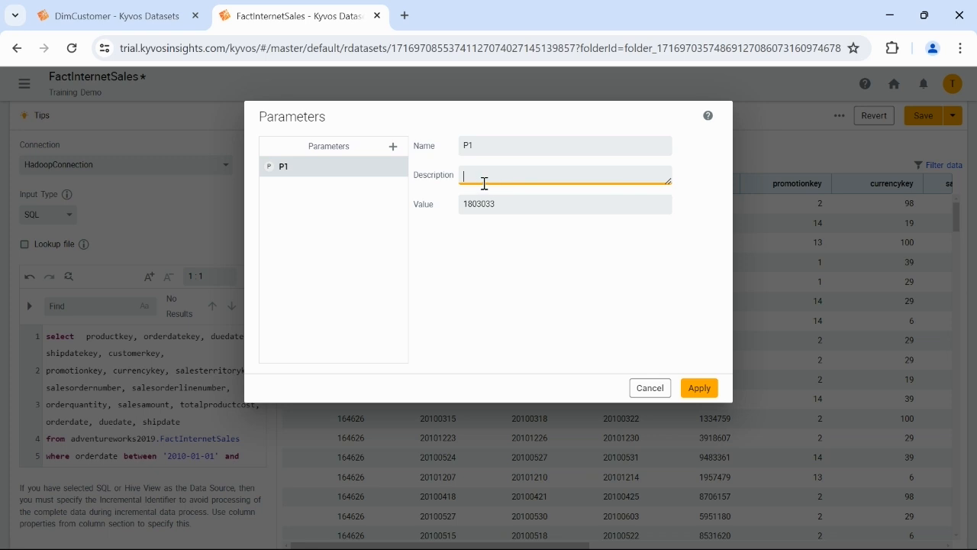
left_click(501, 202)
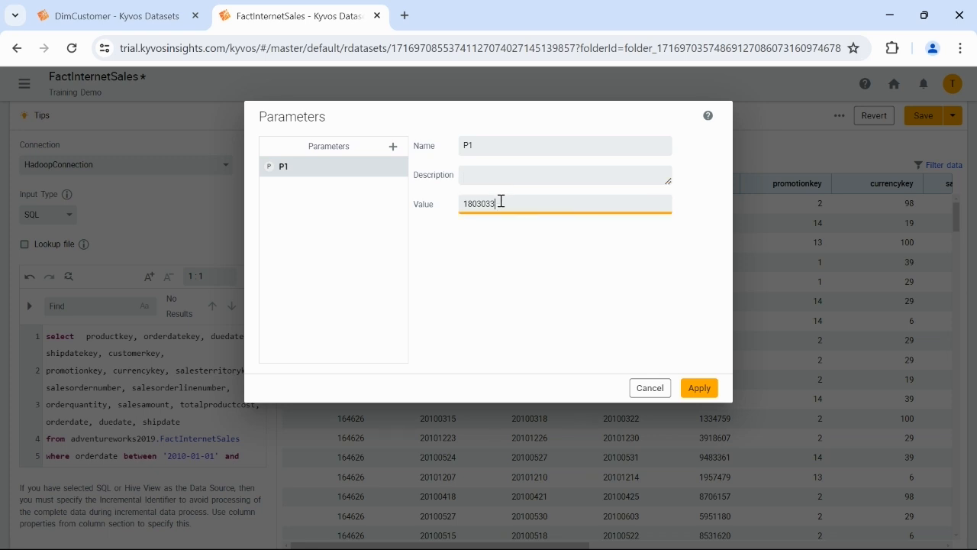
double_click(485, 204)
left_click(461, 217)
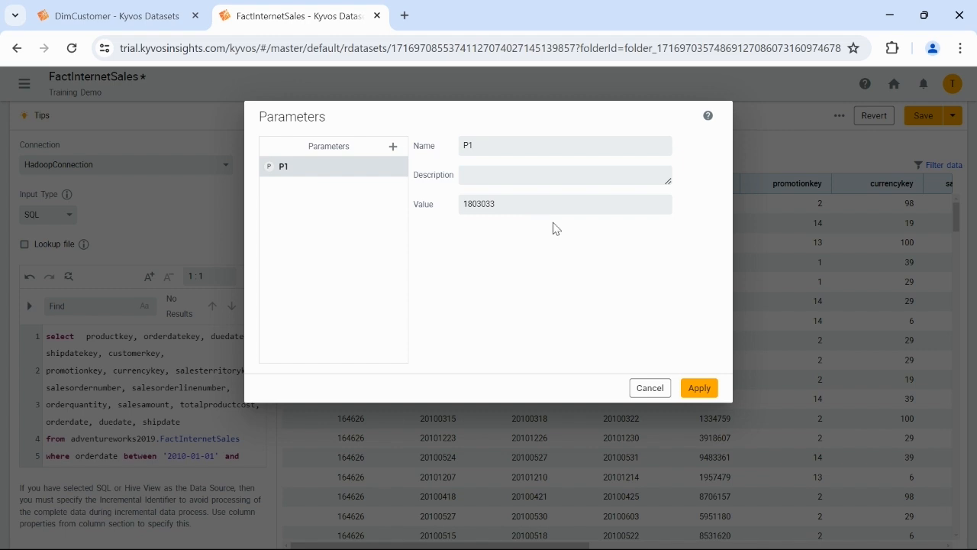
left_click(700, 389)
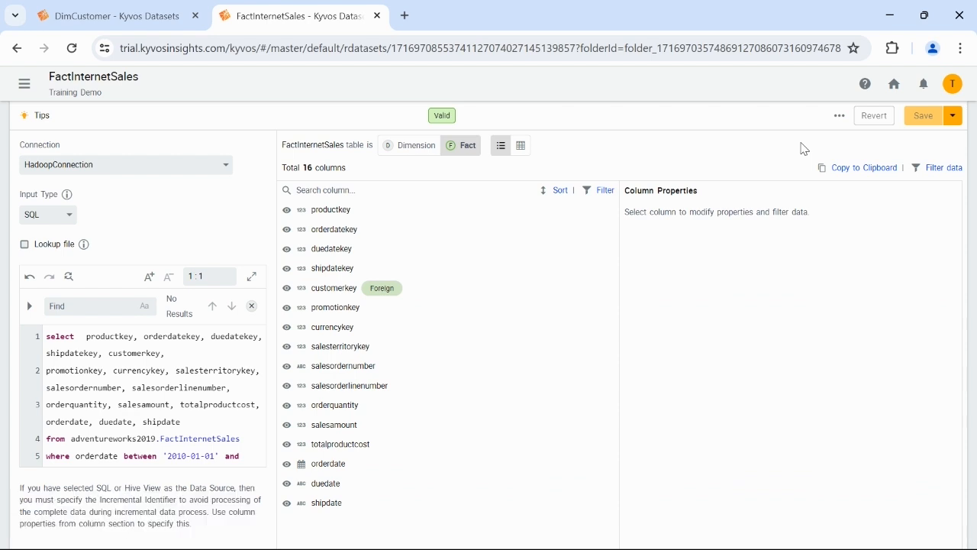
Filter the FactInternetSales data to rows where customerkey is not equal to the parameter P1
left_click(933, 169)
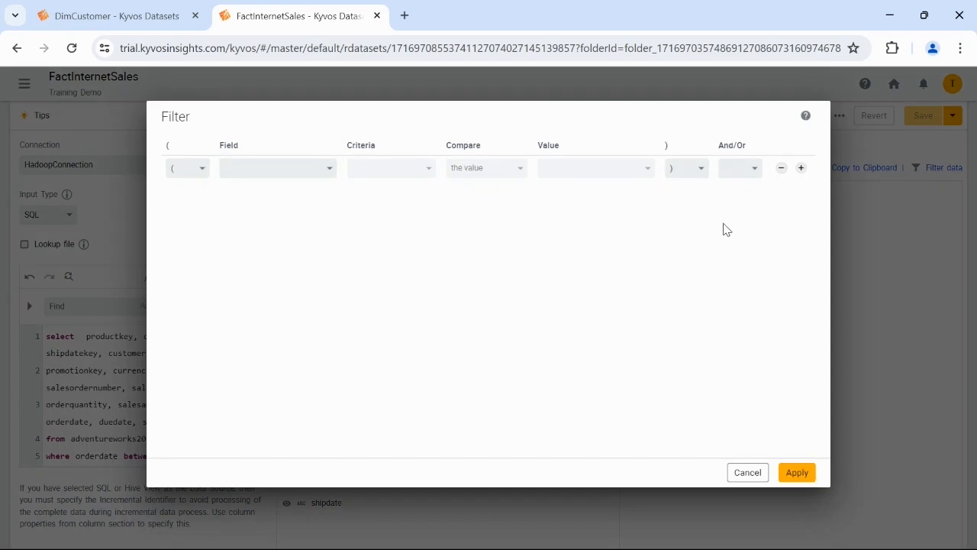
left_click(324, 173)
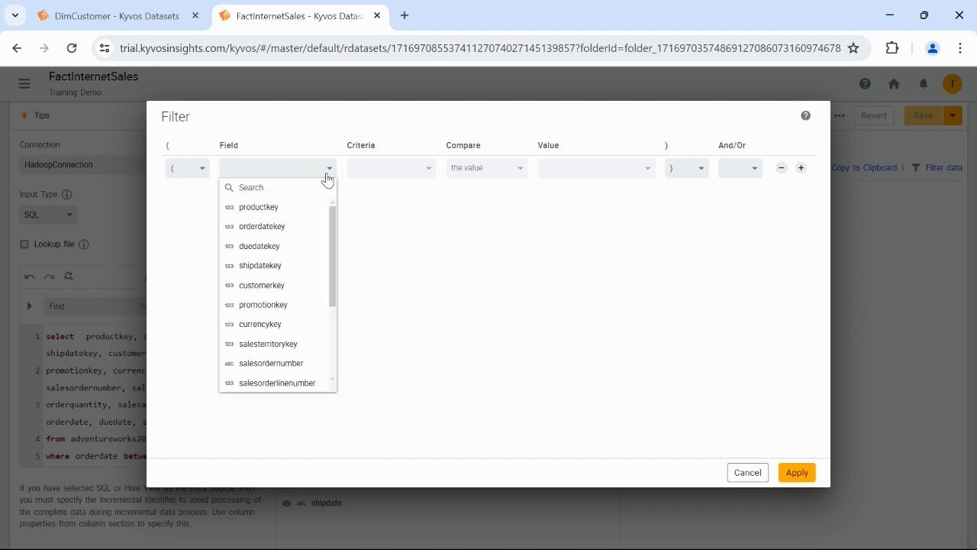
left_click(272, 288)
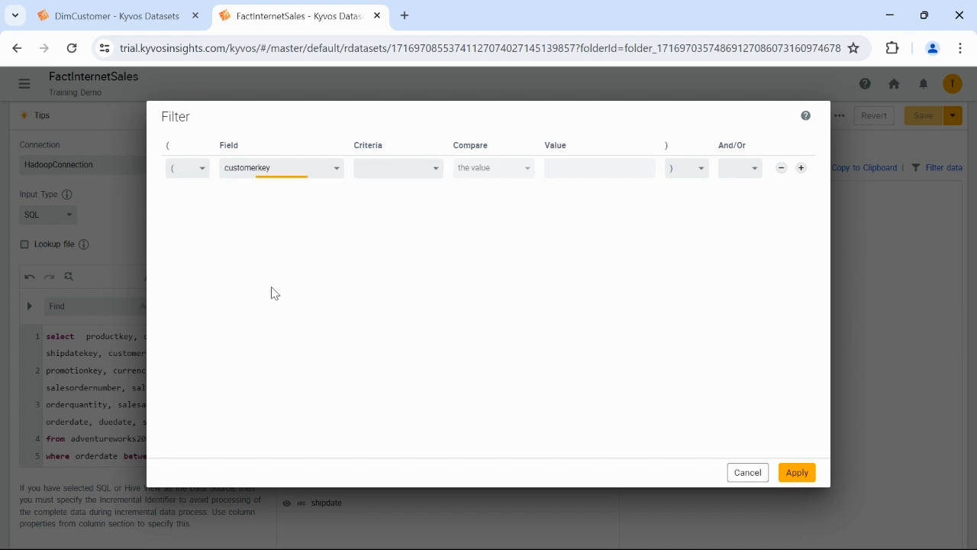
left_click(434, 182)
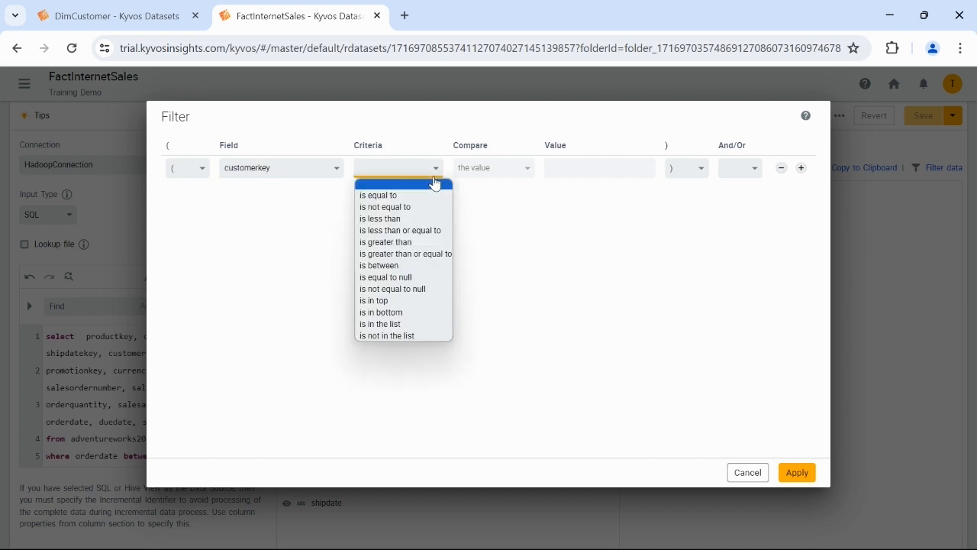
left_click(412, 208)
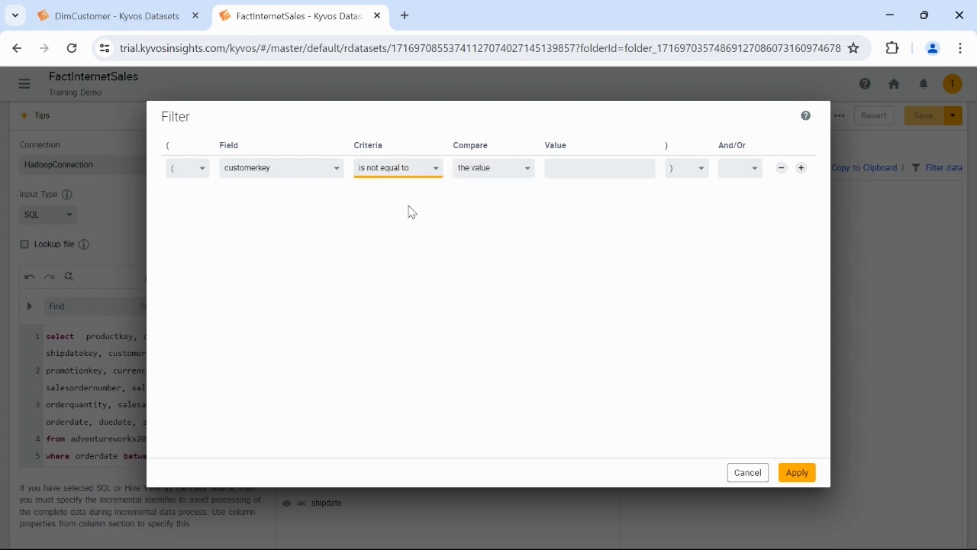
left_click(528, 183)
left_click(498, 210)
left_click(587, 178)
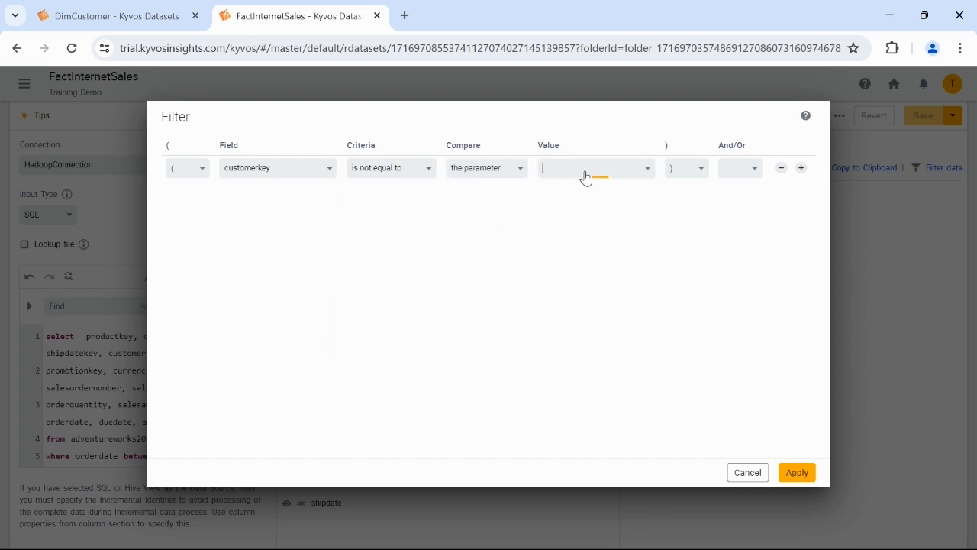
left_click(560, 194)
left_click(584, 205)
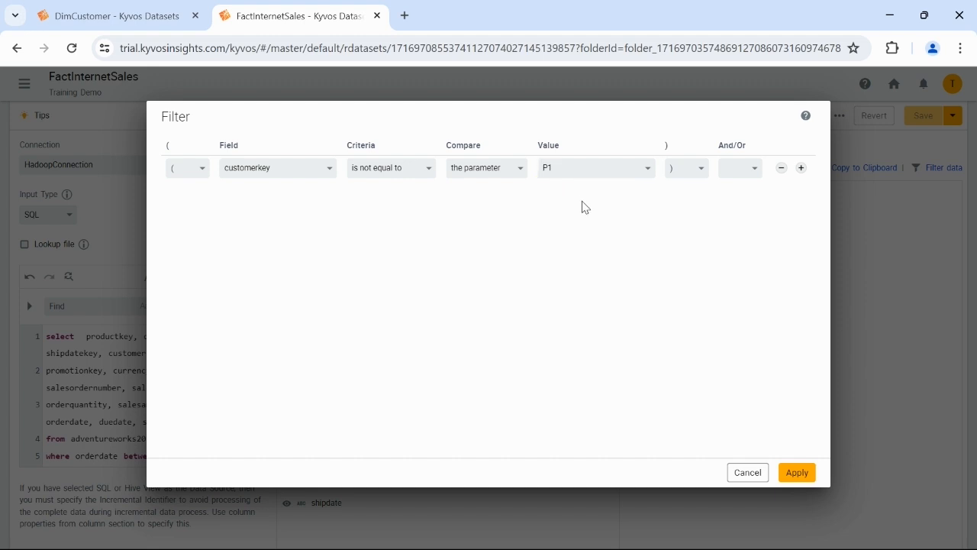
left_click(645, 178)
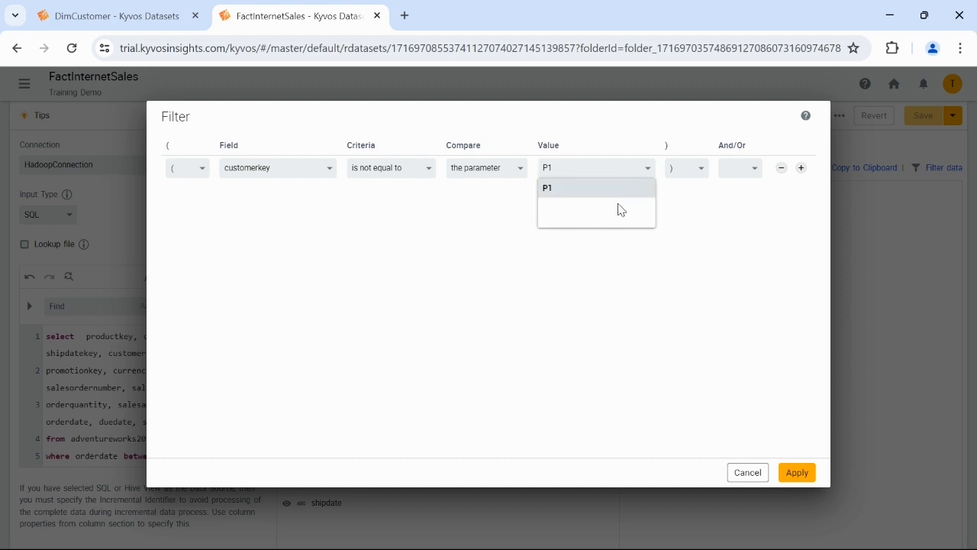
left_click(690, 202)
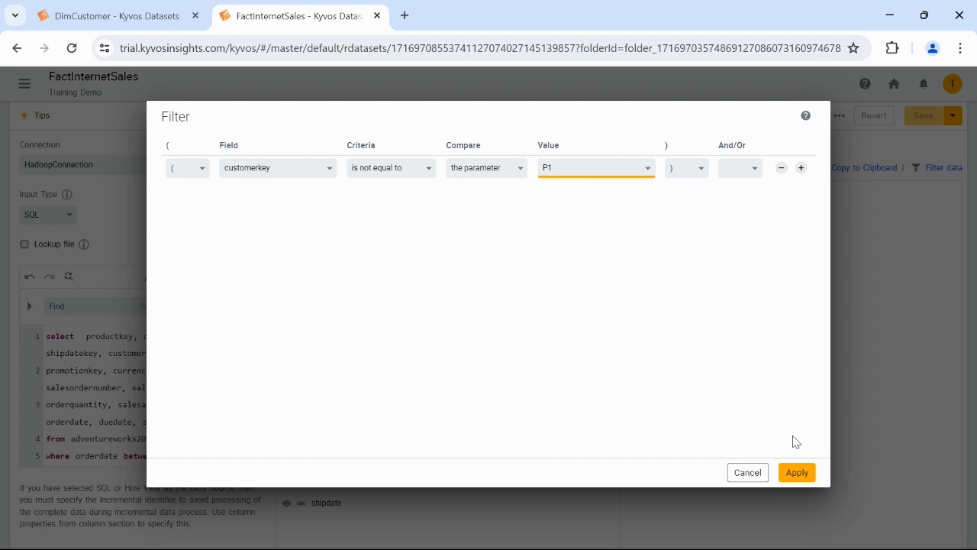
left_click(797, 473)
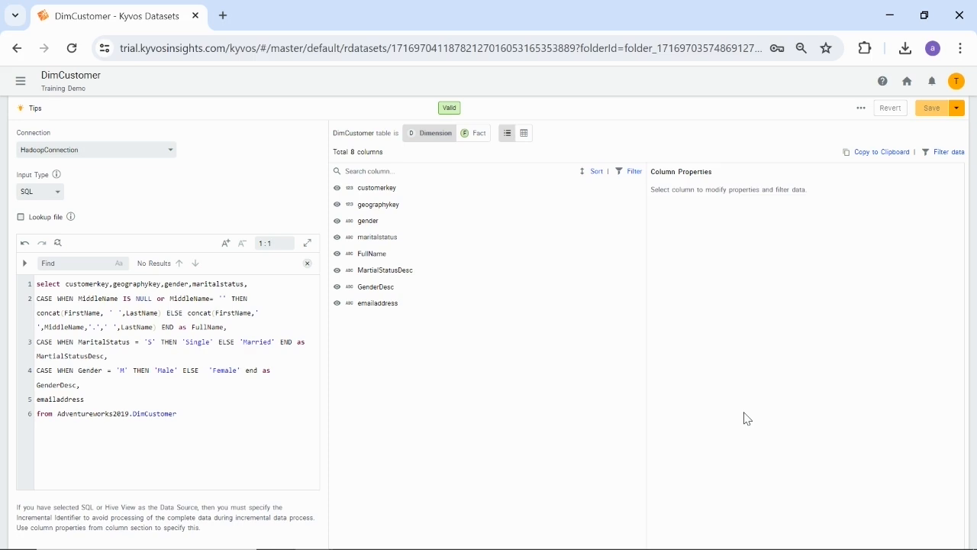
Schedule a Data Profile job for DimCustomer on the default connection, analysing all records and running now
left_click(861, 109)
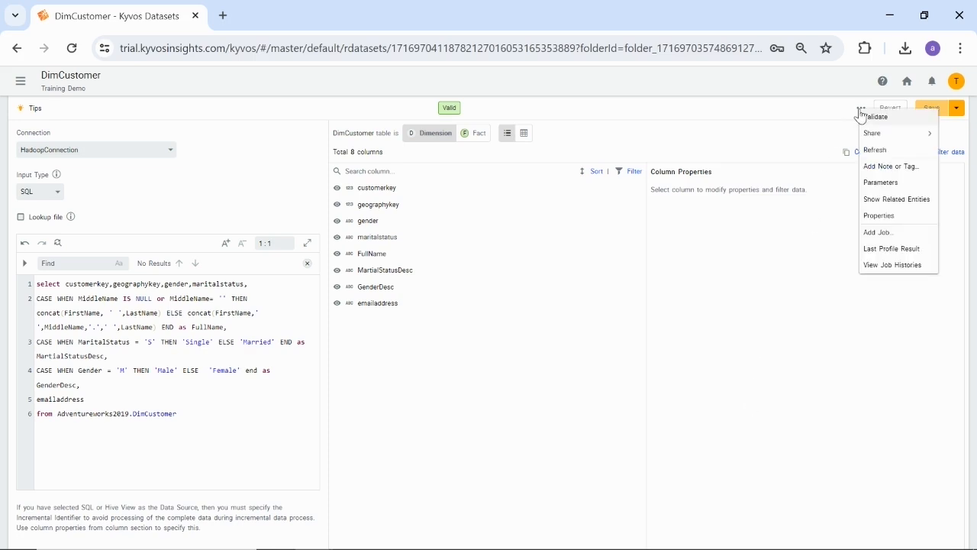
left_click(878, 233)
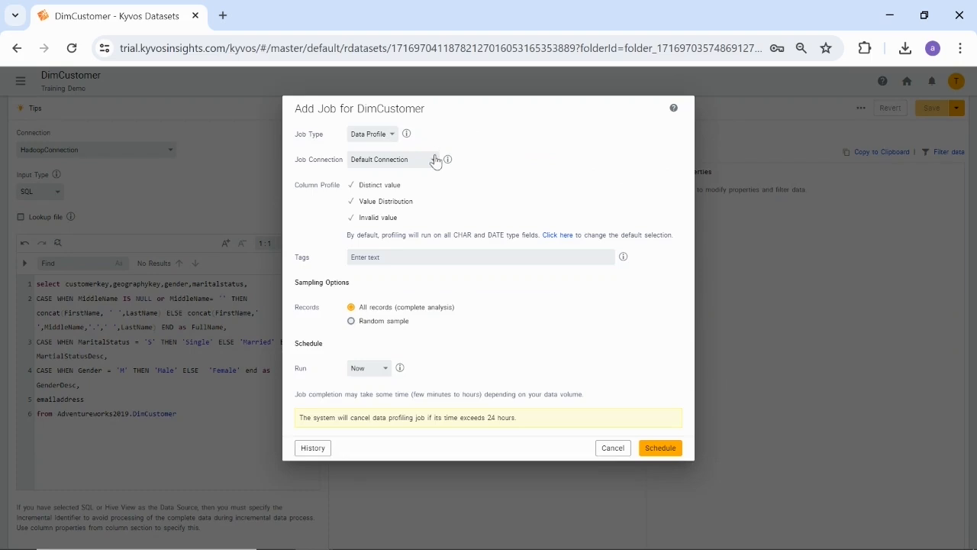
left_click(548, 236)
left_click(707, 390)
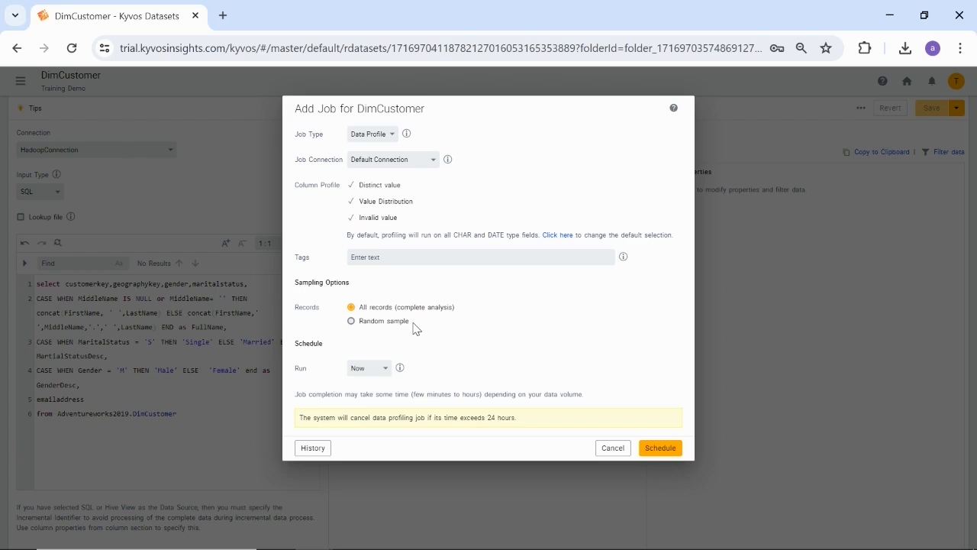
left_click(387, 371)
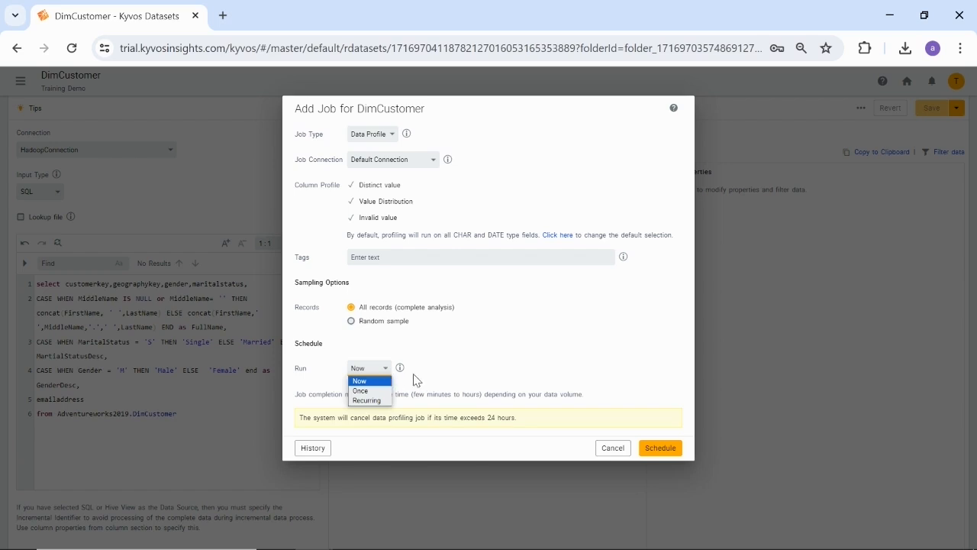
left_click(422, 379)
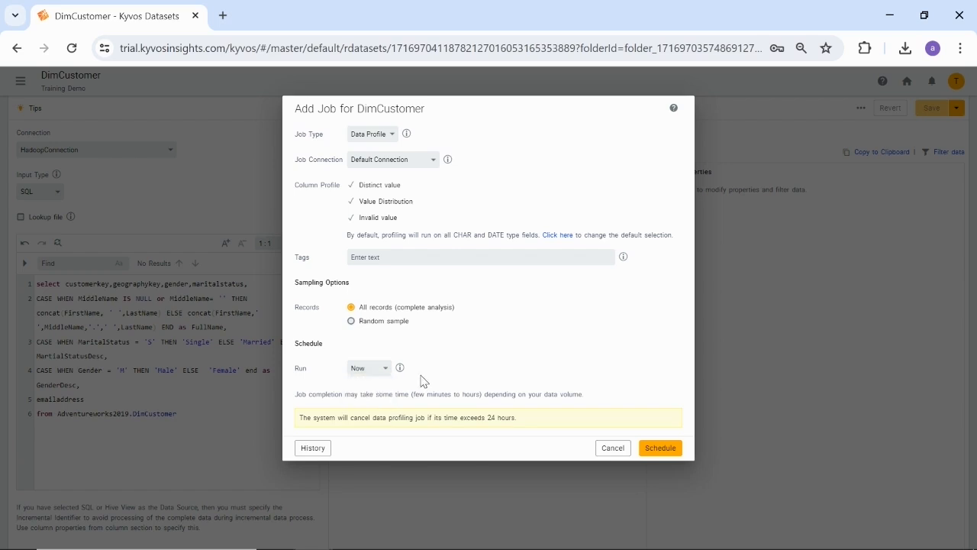
left_click(675, 446)
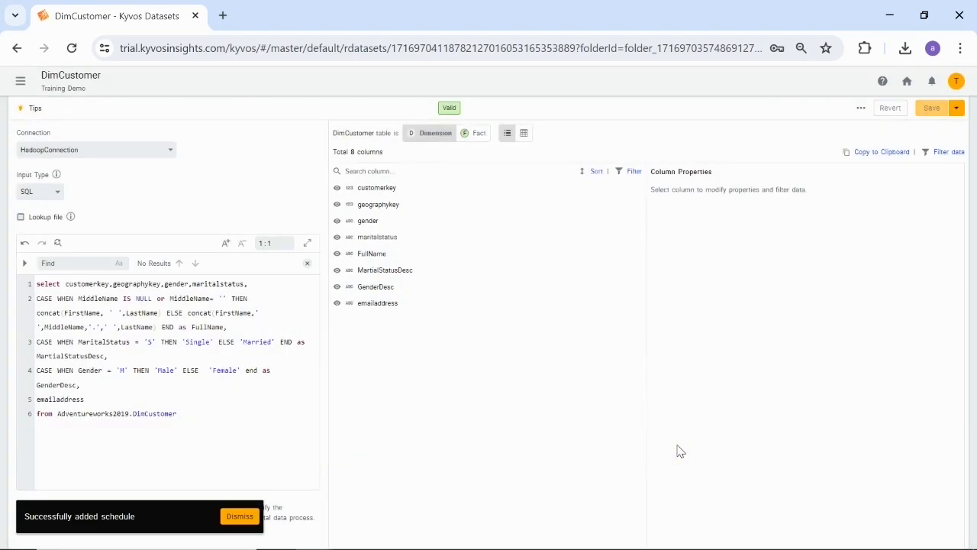
Check the Data Profile job's summary in the DimCustomer job history and open the last profile result
left_click(861, 108)
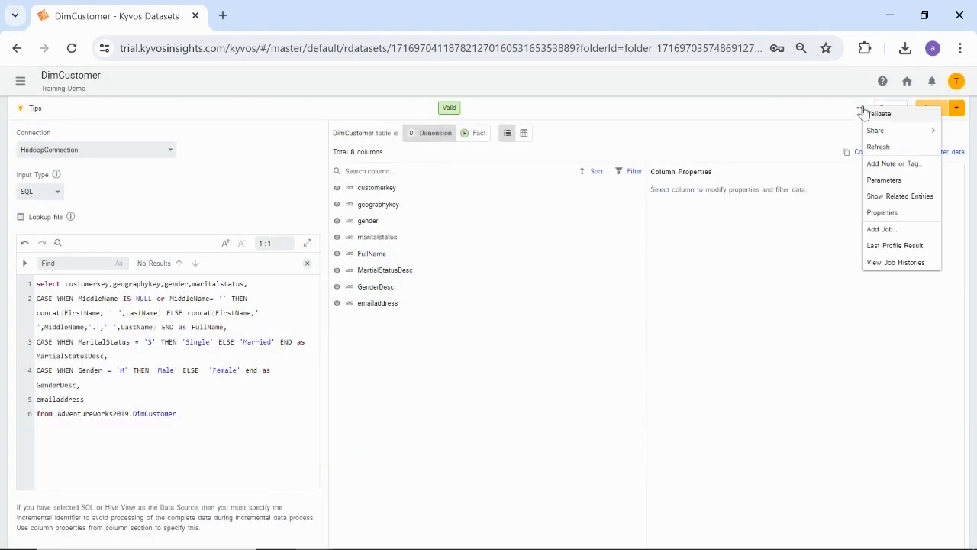
left_click(885, 264)
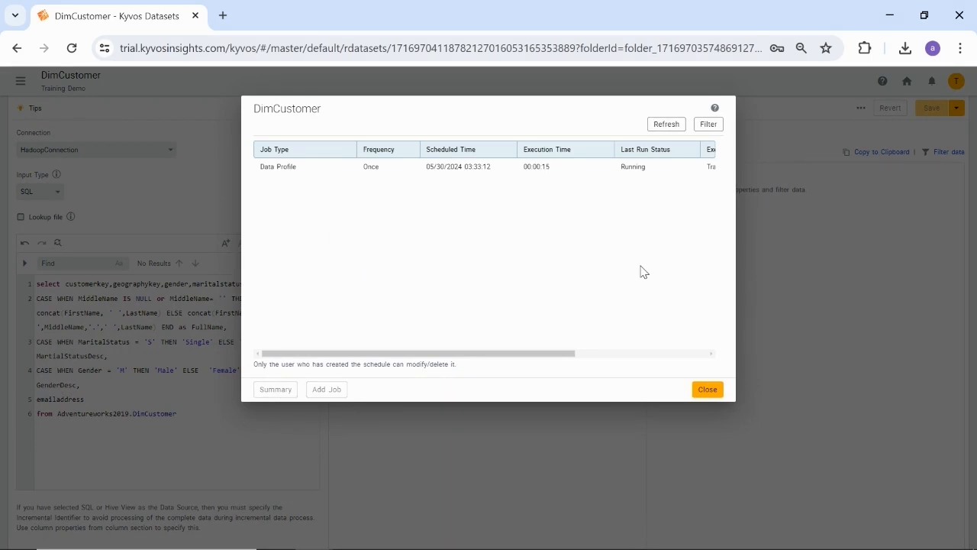
double_click(422, 166)
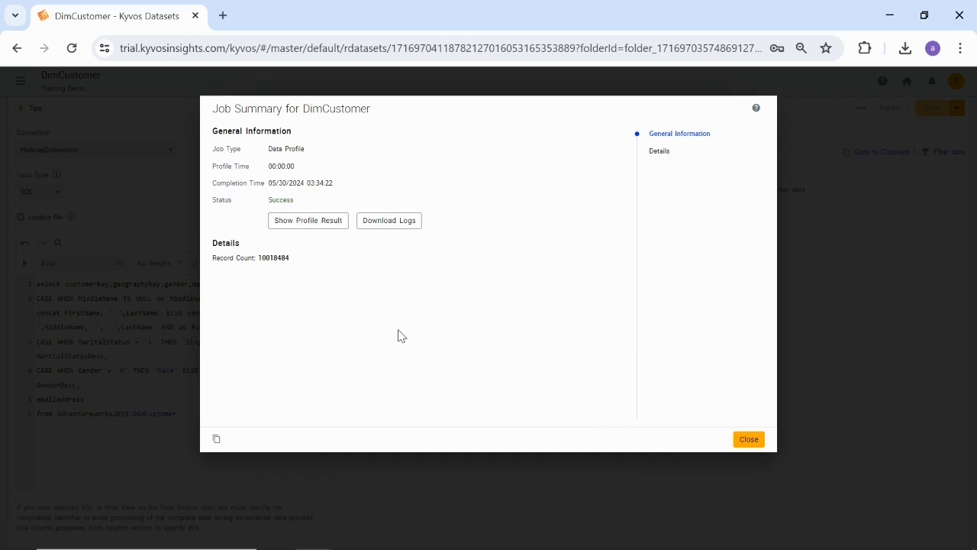
left_click(748, 440)
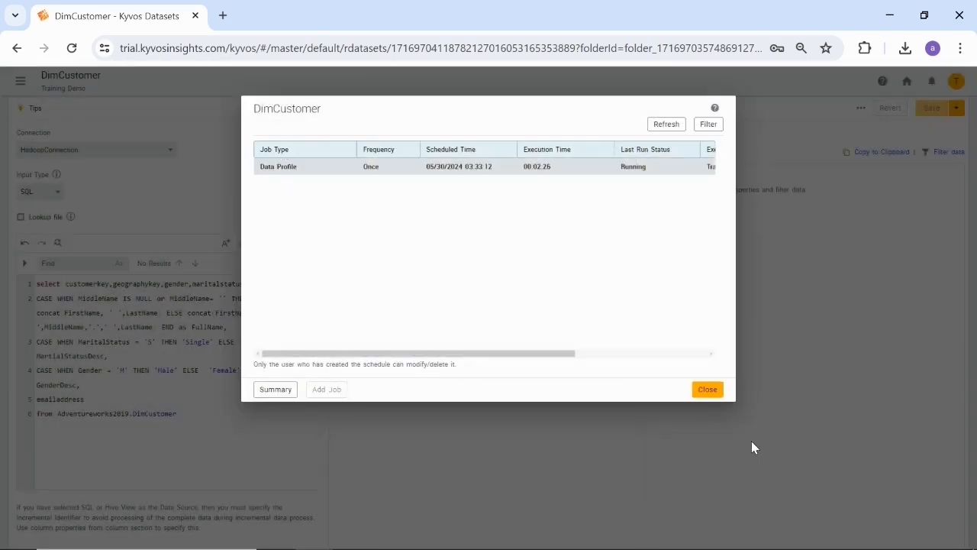
left_click(708, 390)
left_click(861, 112)
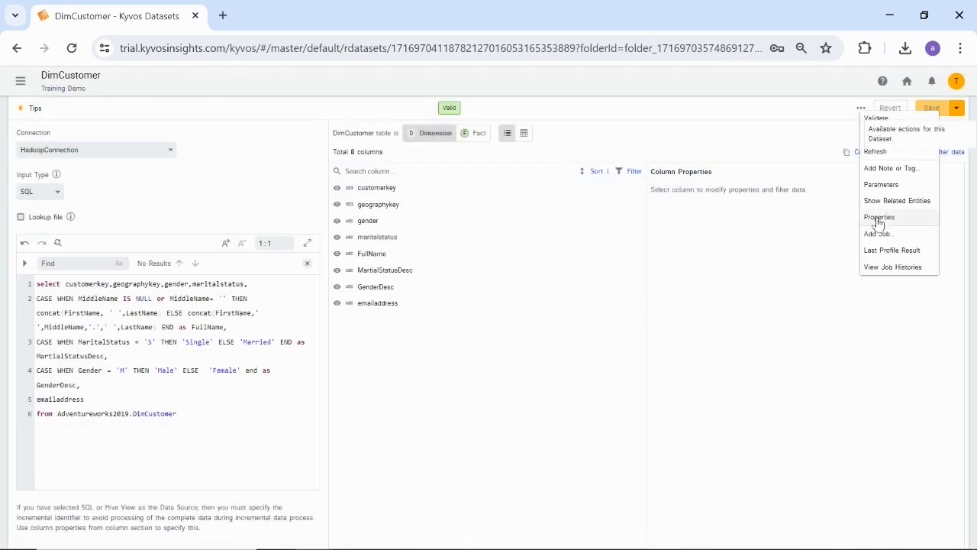
left_click(882, 250)
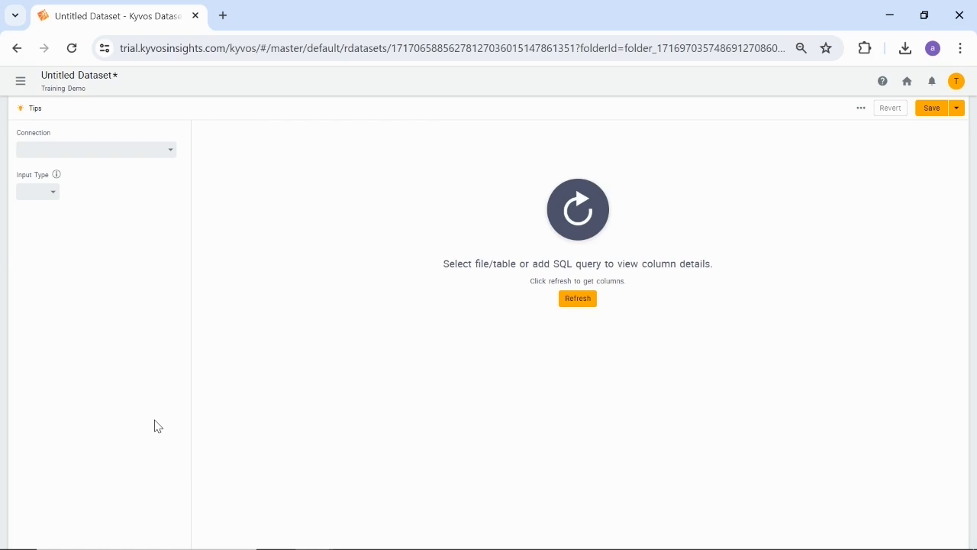
Set the untitled dataset's connection to HadoopConnection and its input type to File: HDFS
left_click(152, 154)
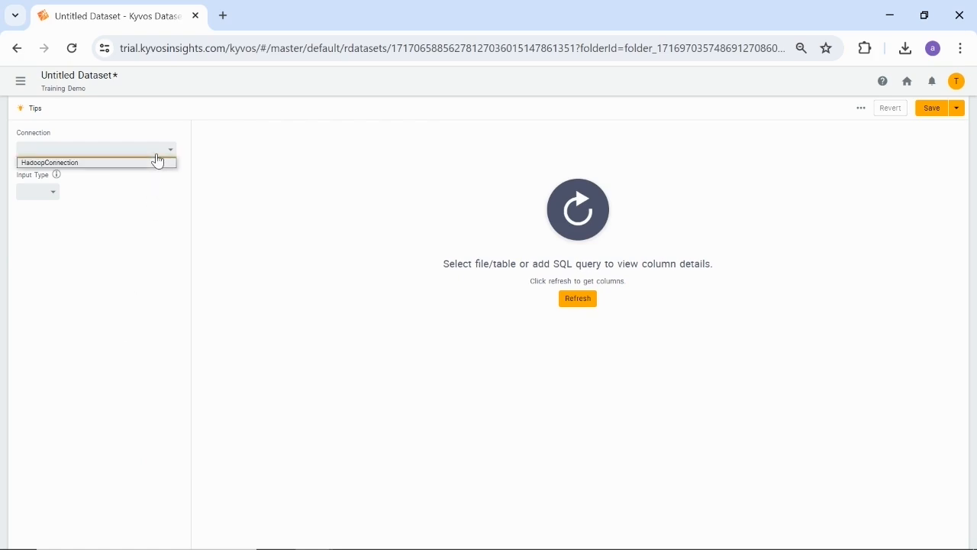
left_click(142, 163)
left_click(45, 192)
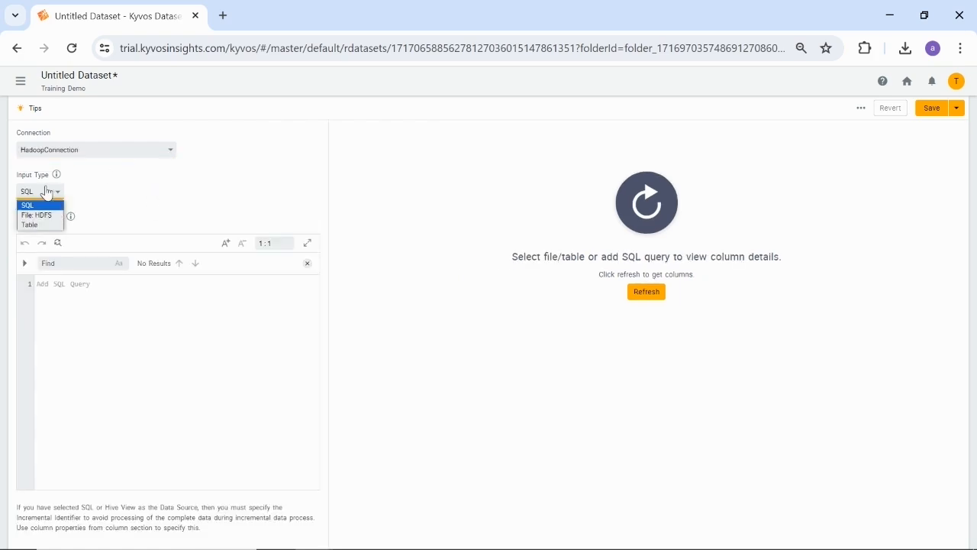
left_click(40, 216)
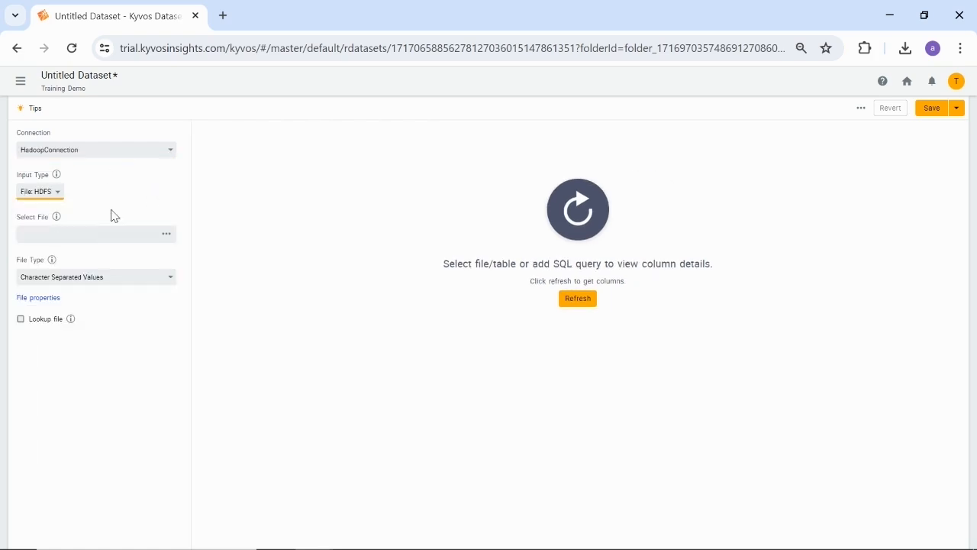
Select the dimcustomer folder under user/hive/warehouse/adventureworks2019.db as the source file, with file type Character Separated Values
left_click(165, 235)
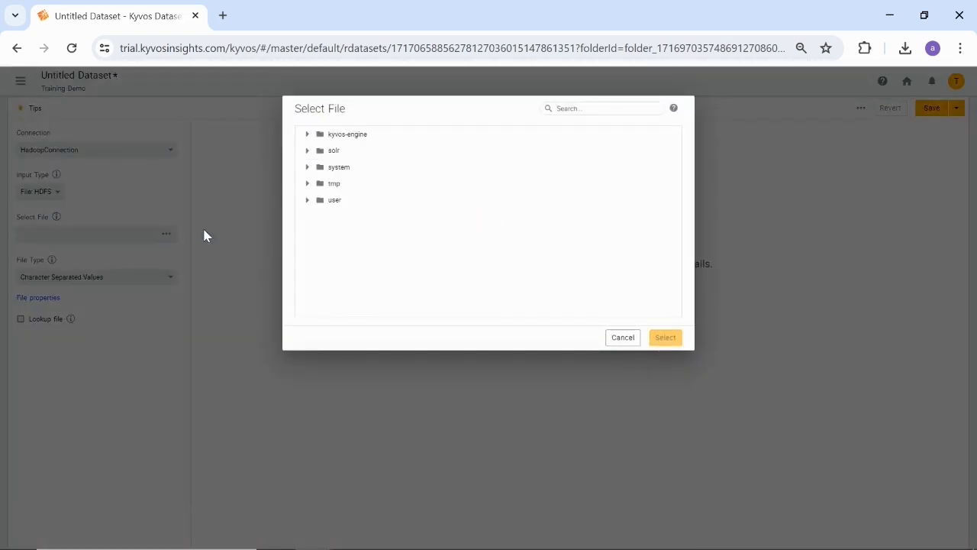
left_click(307, 200)
scroll(410, 258, "down", 10)
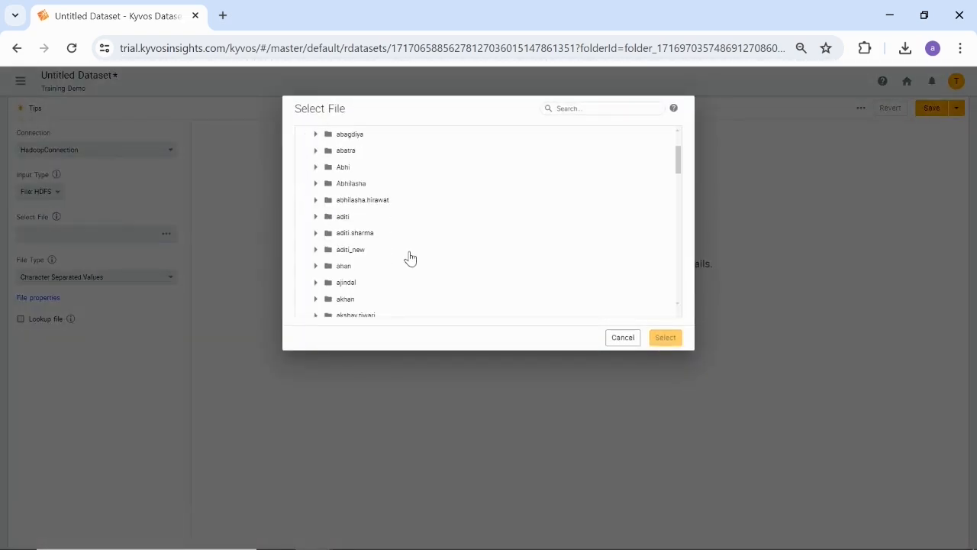
left_click(316, 282)
left_click(328, 284)
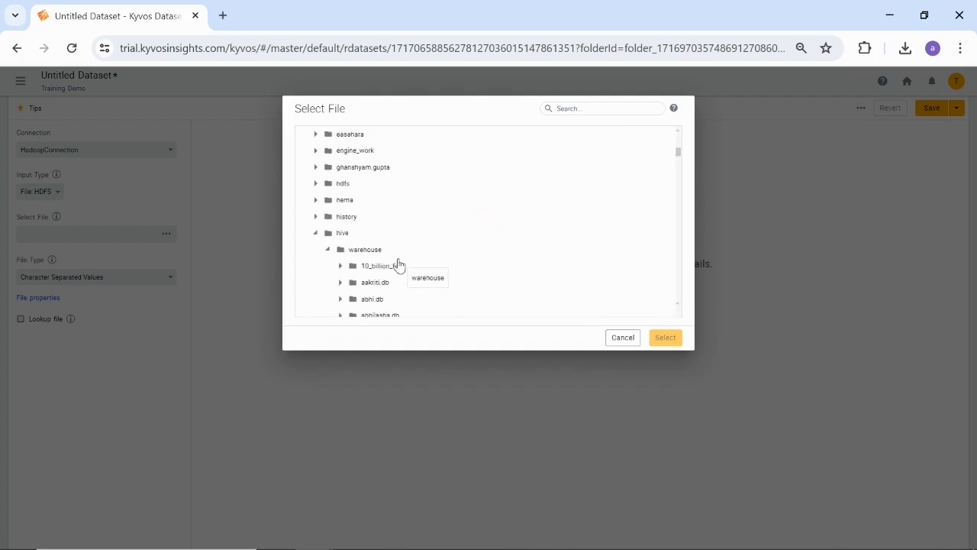
scroll(397, 259, "down", 5)
left_click(341, 151)
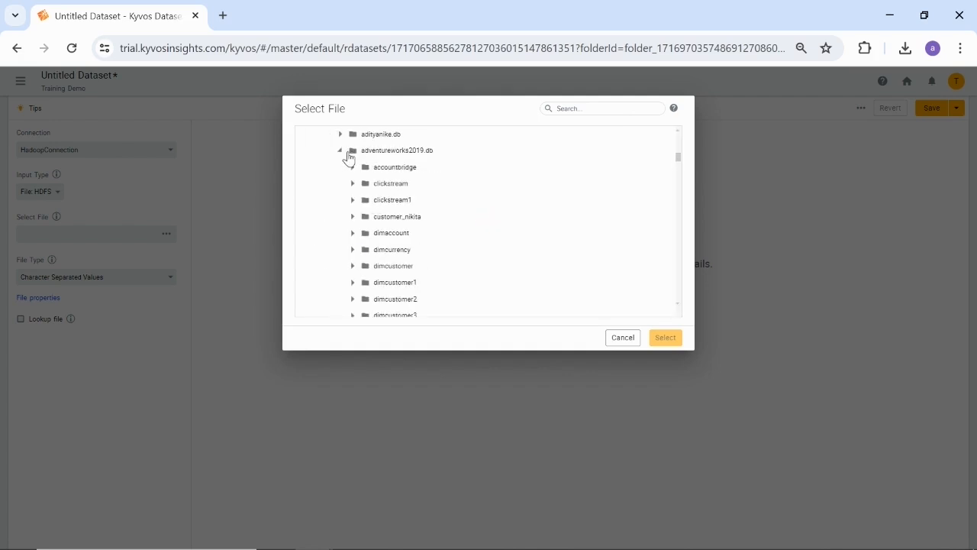
left_click(402, 271)
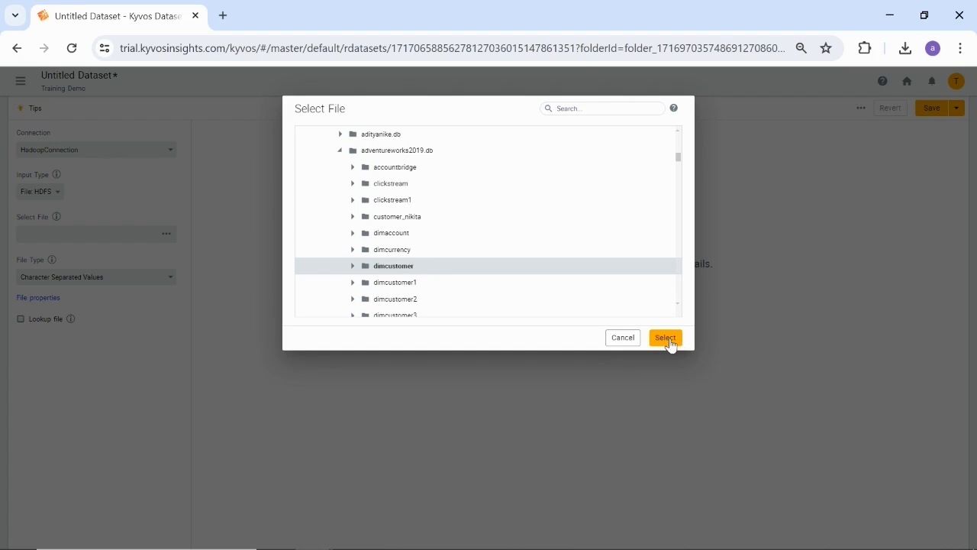
left_click(669, 341)
left_click(140, 312)
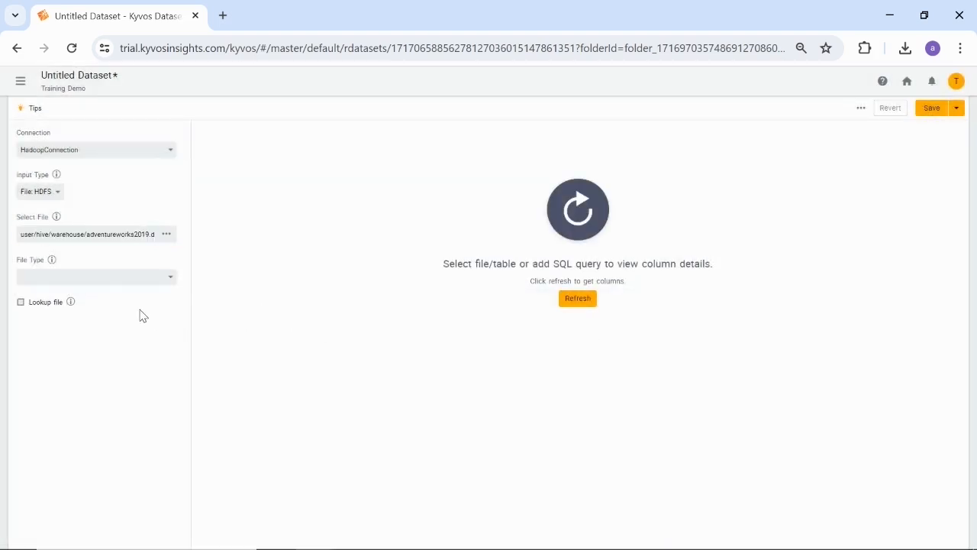
left_click(167, 280)
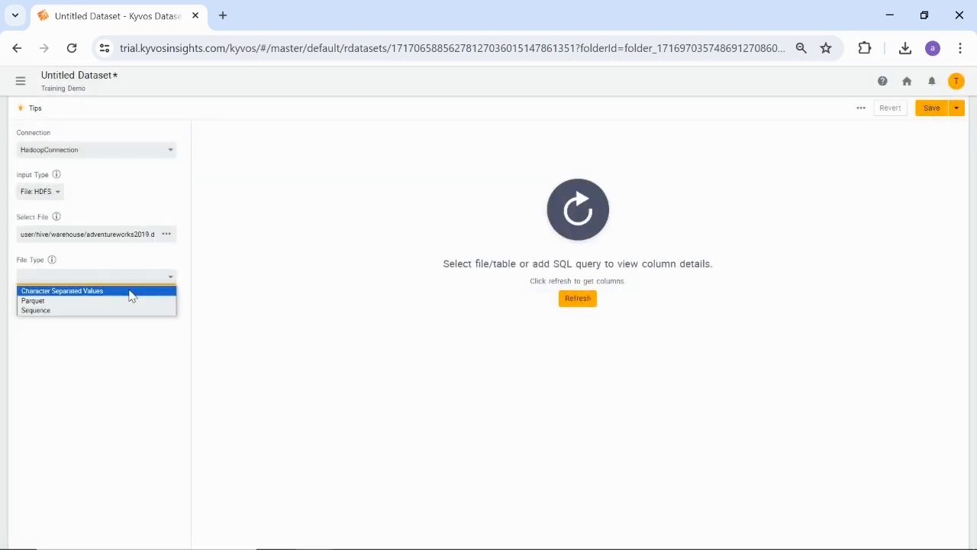
left_click(131, 293)
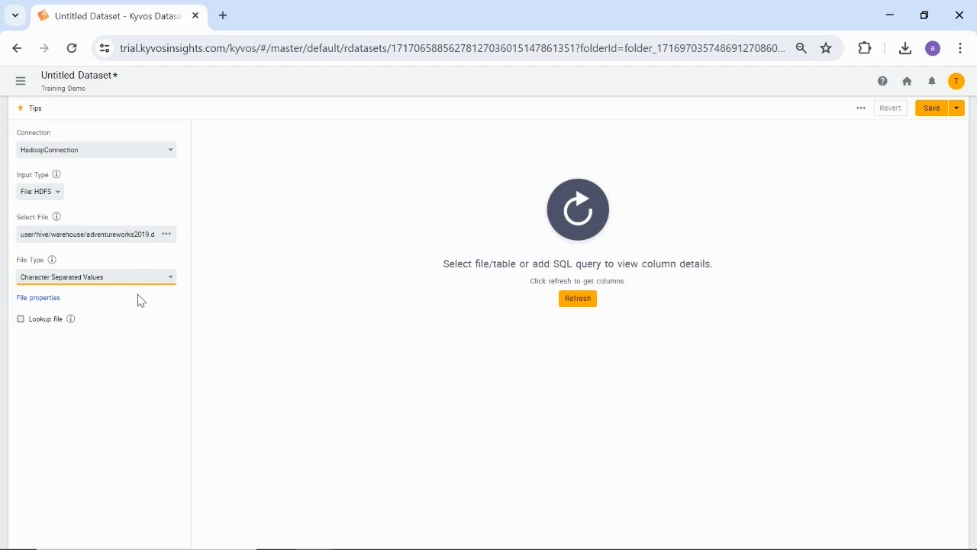
Set the file properties to field separator "|", compression None and no header row, apply them, and refresh the dataset's columns
left_click(40, 300)
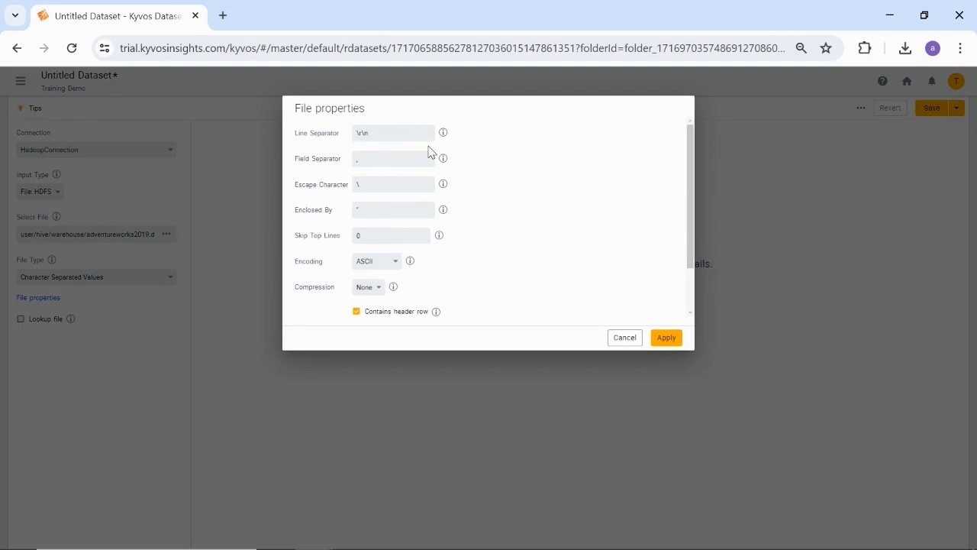
left_click(370, 163)
type("|")
left_click(487, 165)
left_click(378, 287)
left_click(382, 299)
scroll(324, 310, "down", 1)
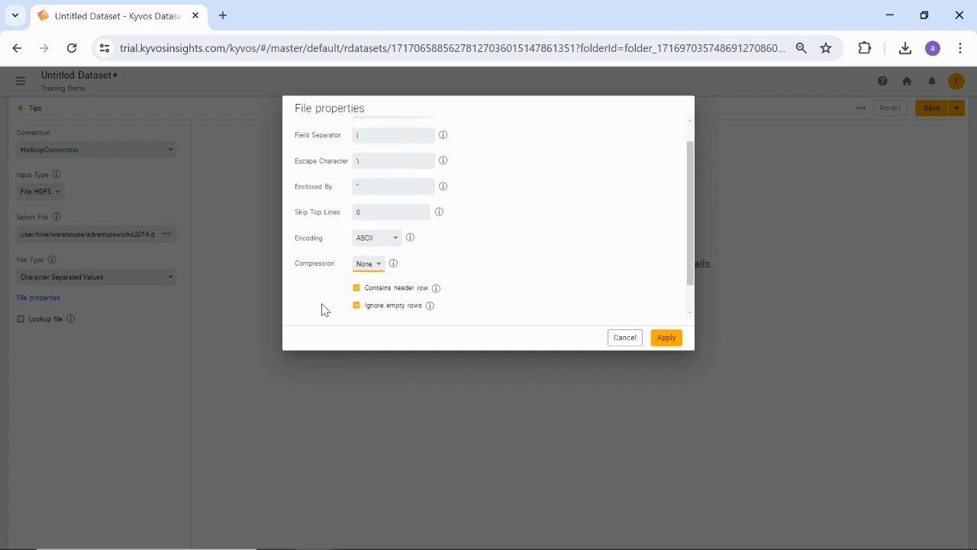
scroll(325, 309, "down", 1)
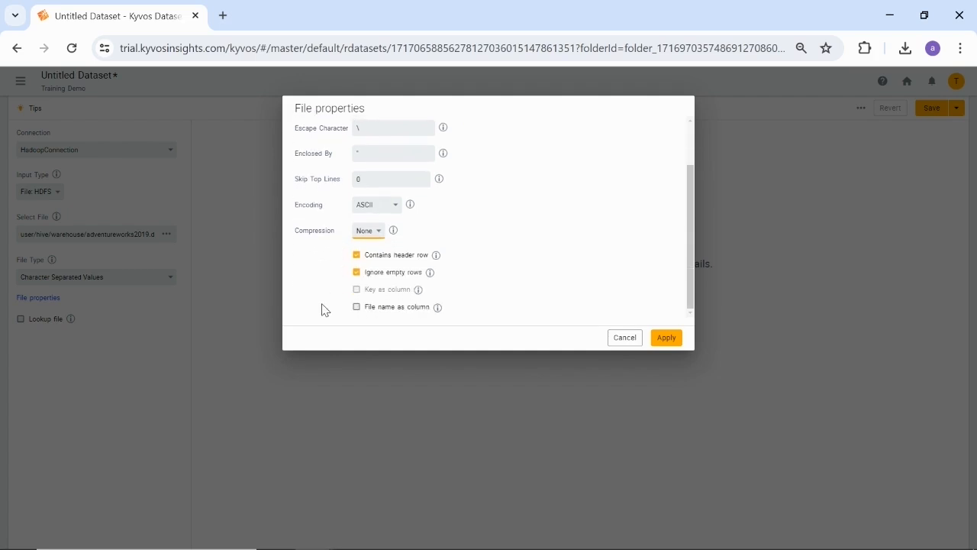
left_click(357, 256)
left_click(665, 337)
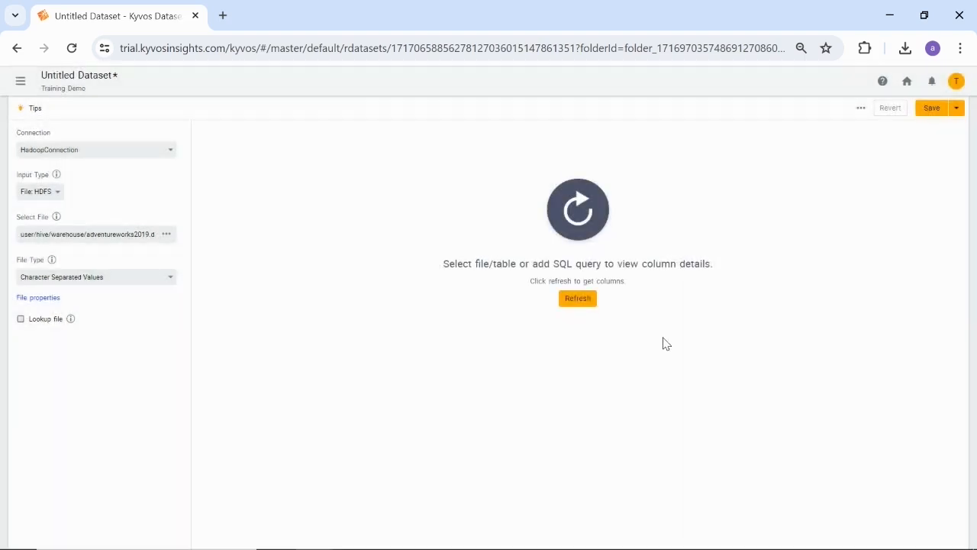
left_click(578, 299)
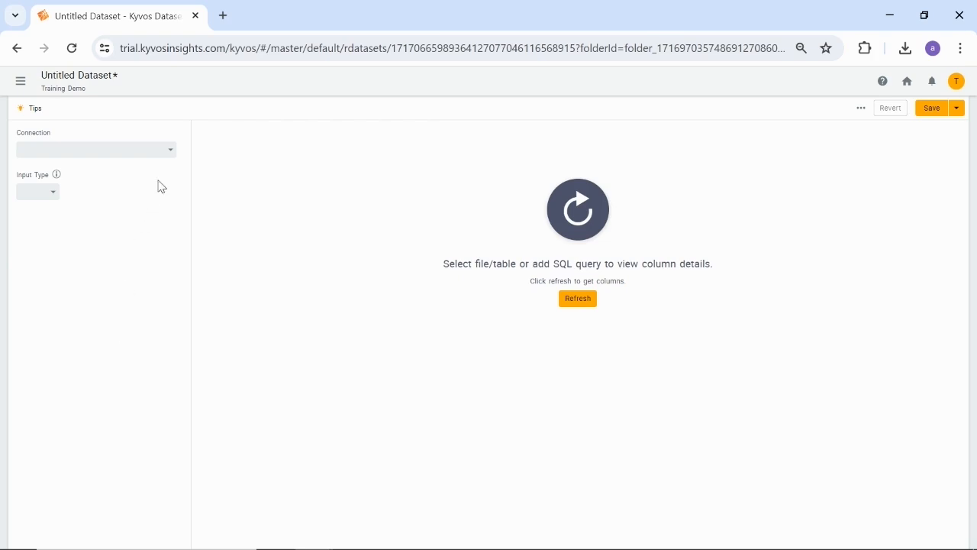
Set the new untitled dataset's connection to HadoopConnection and its input type to Table
left_click(169, 148)
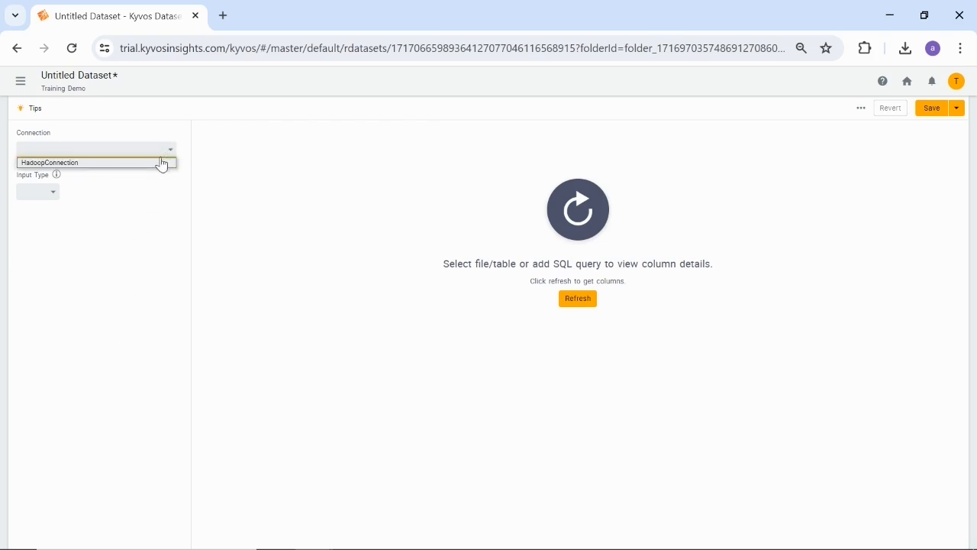
left_click(151, 163)
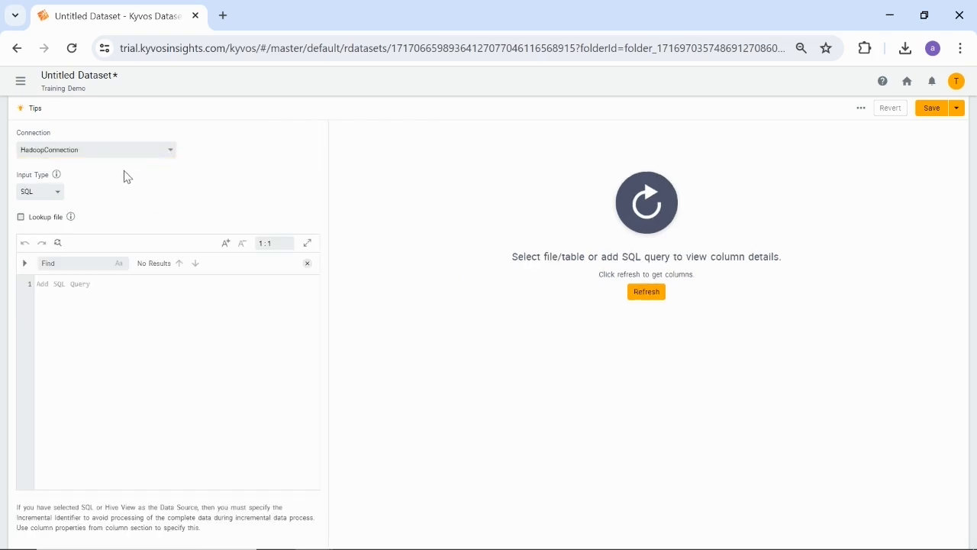
left_click(61, 197)
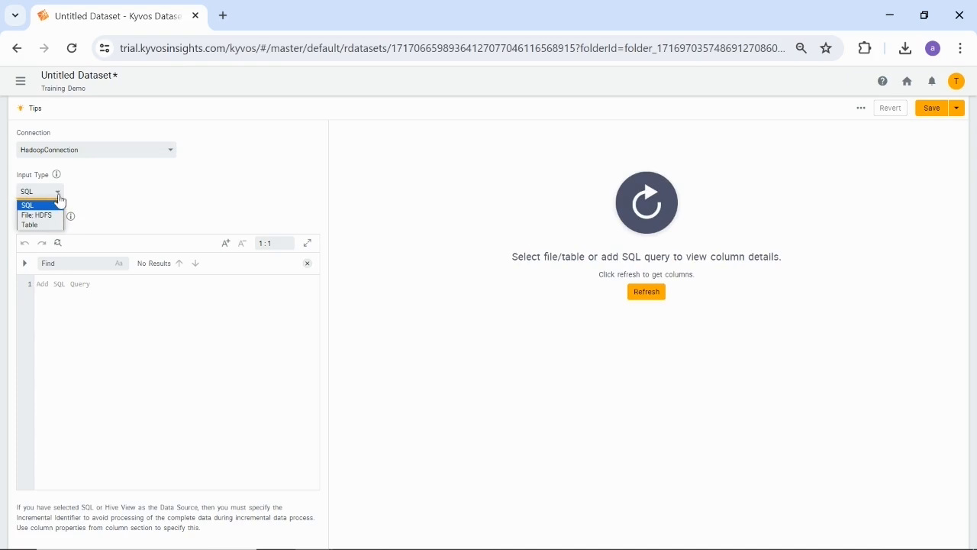
left_click(34, 224)
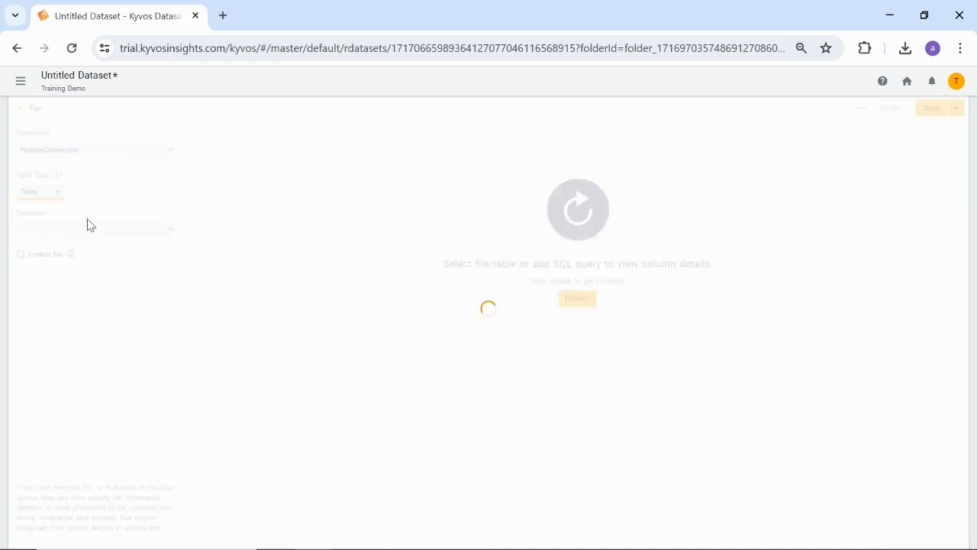
Choose the adventureworks2019 database and its dimcustomer table as the dataset's source
left_click(153, 230)
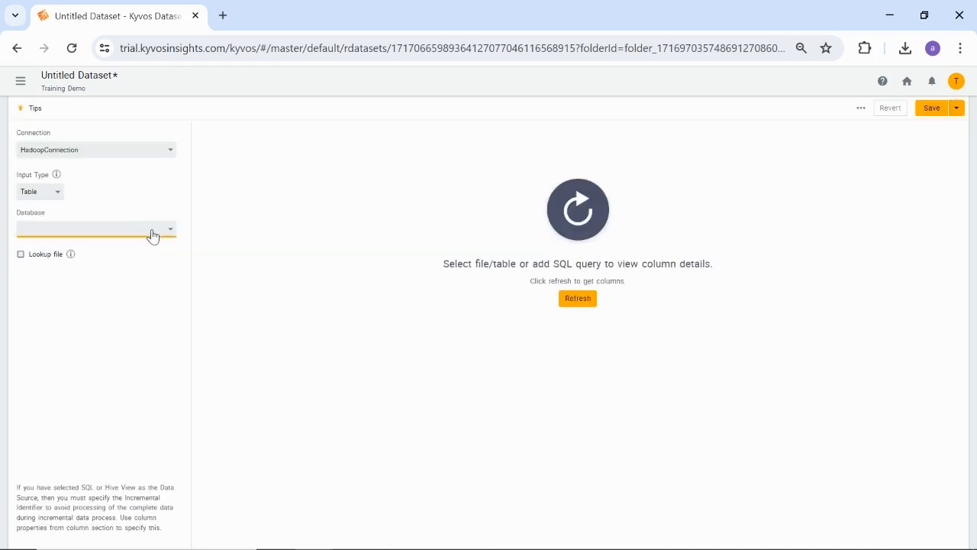
left_click(82, 245)
type("adv")
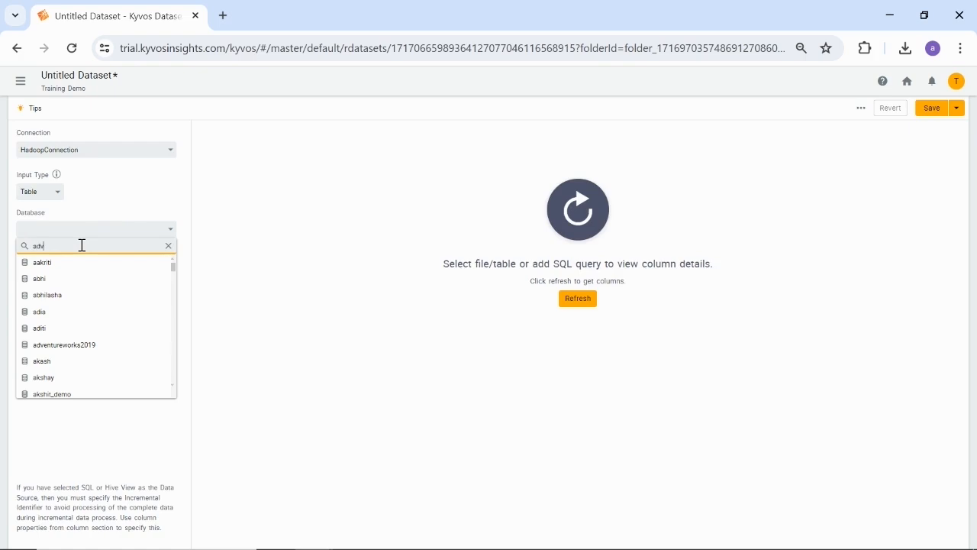
left_click(80, 263)
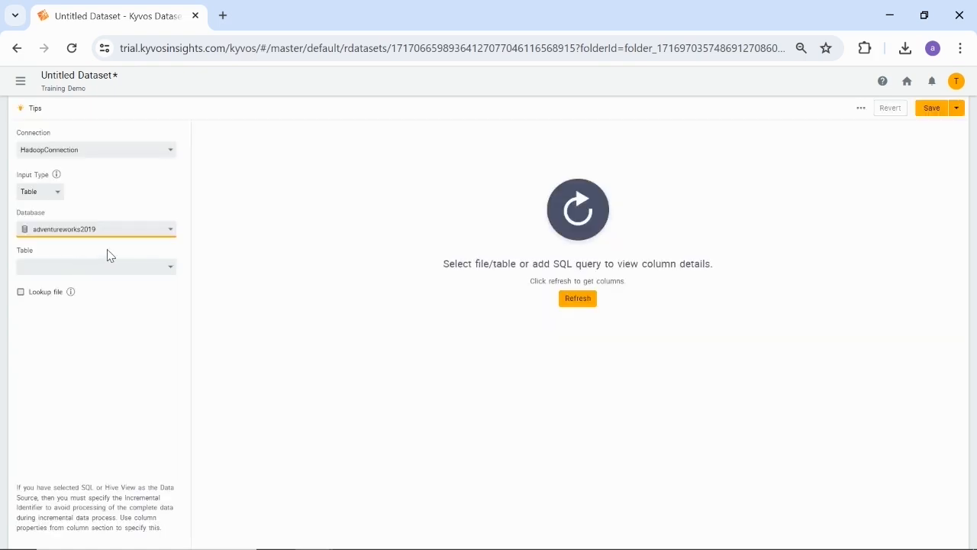
left_click(166, 268)
left_click(86, 285)
type("cust")
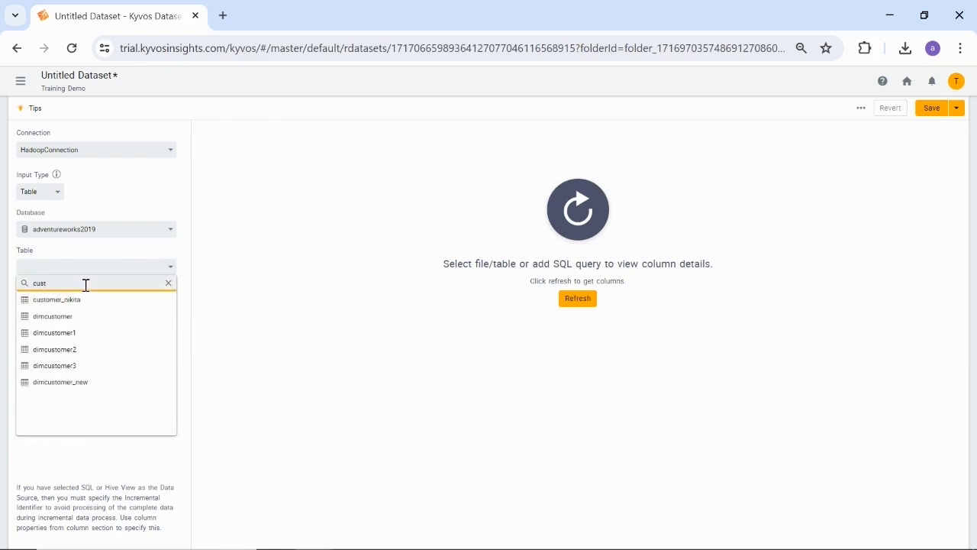
left_click(63, 319)
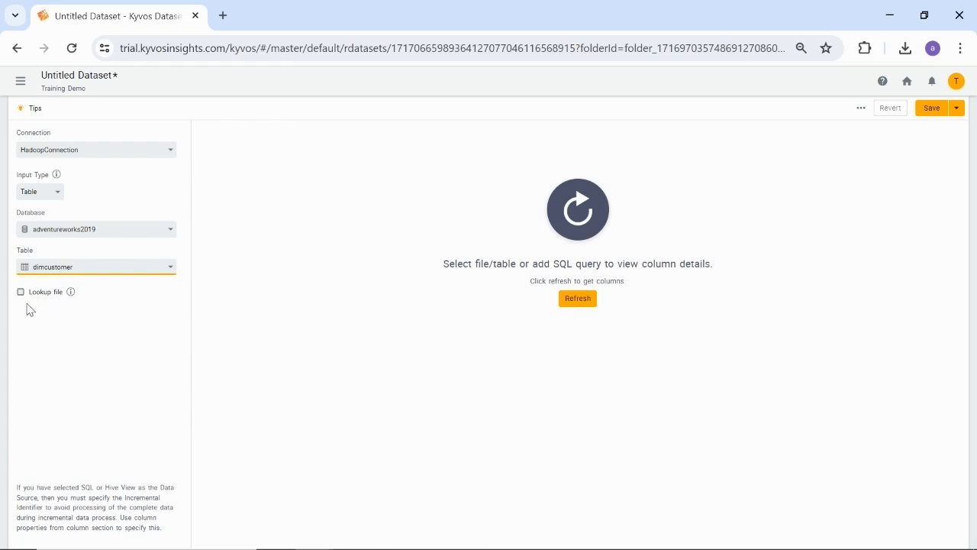
Load the dimcustomer table's columns and make customerkey the primary relationship key
left_click(578, 301)
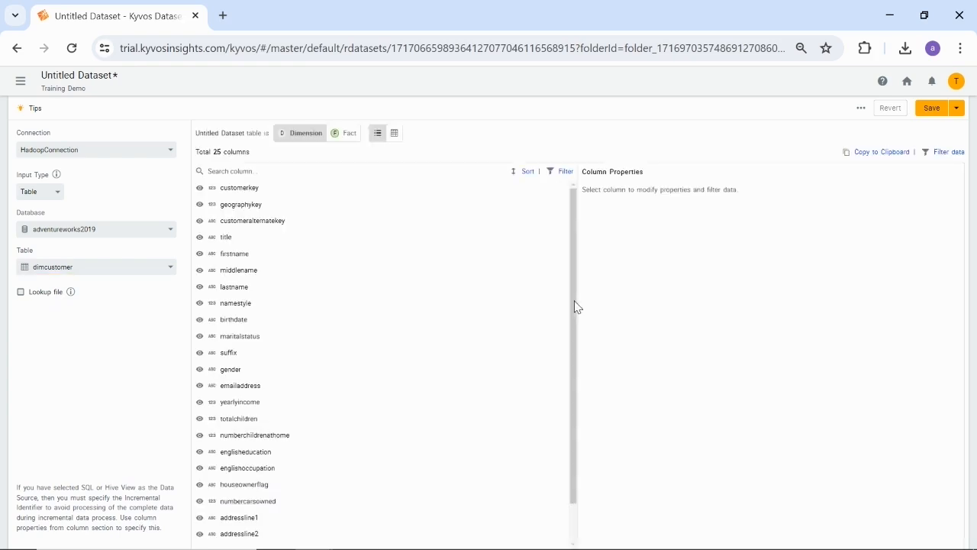
left_click(487, 194)
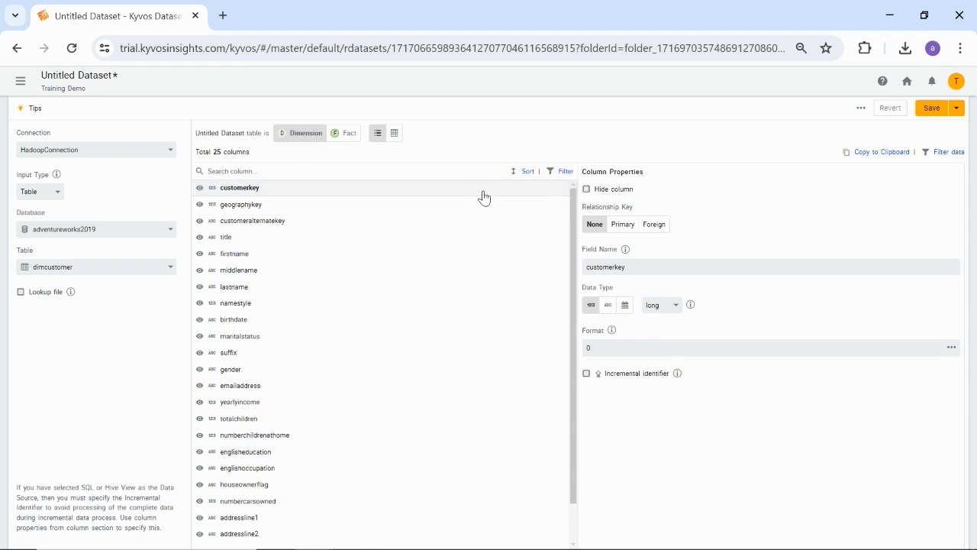
left_click(623, 231)
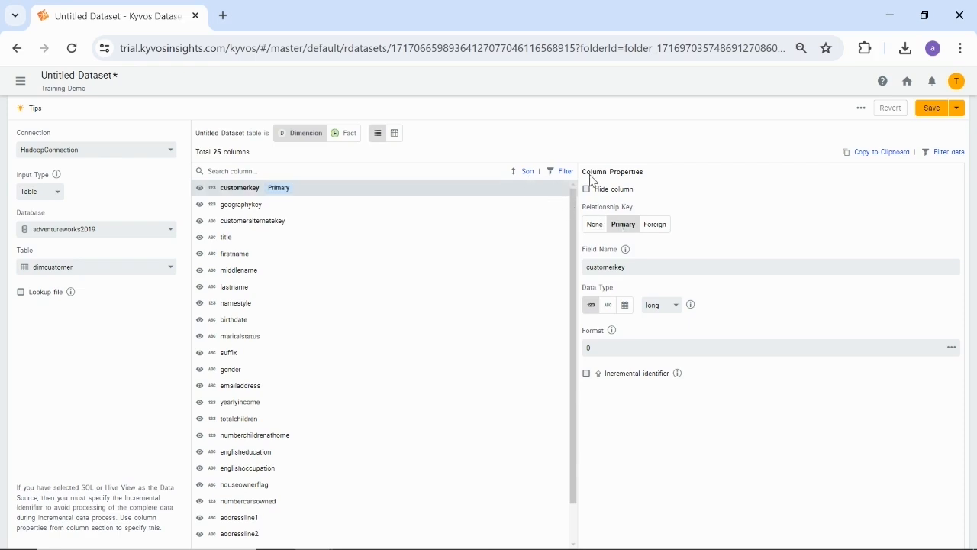
Check the column list's sort options and filter the list to columns of data type Char
left_click(528, 173)
mouse_move(528, 188)
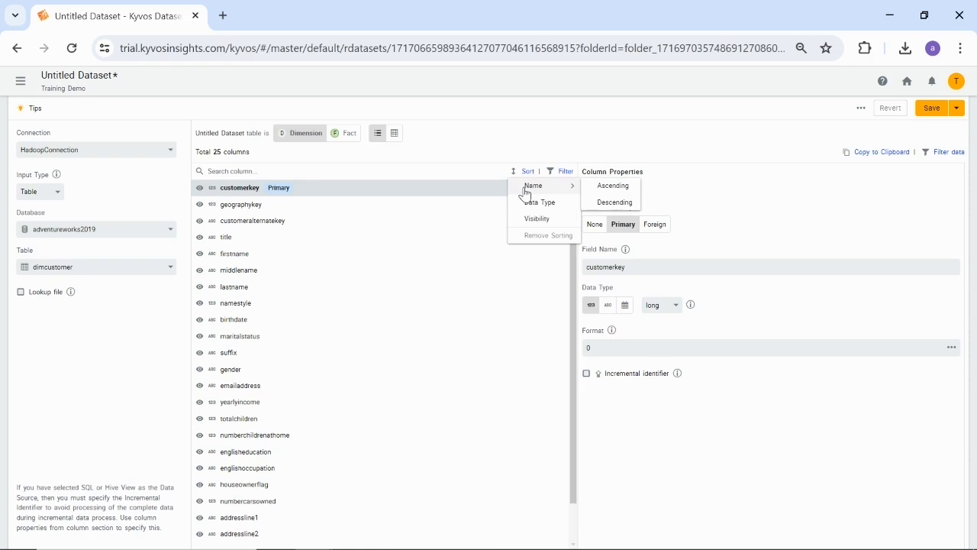
left_click(564, 174)
mouse_move(556, 186)
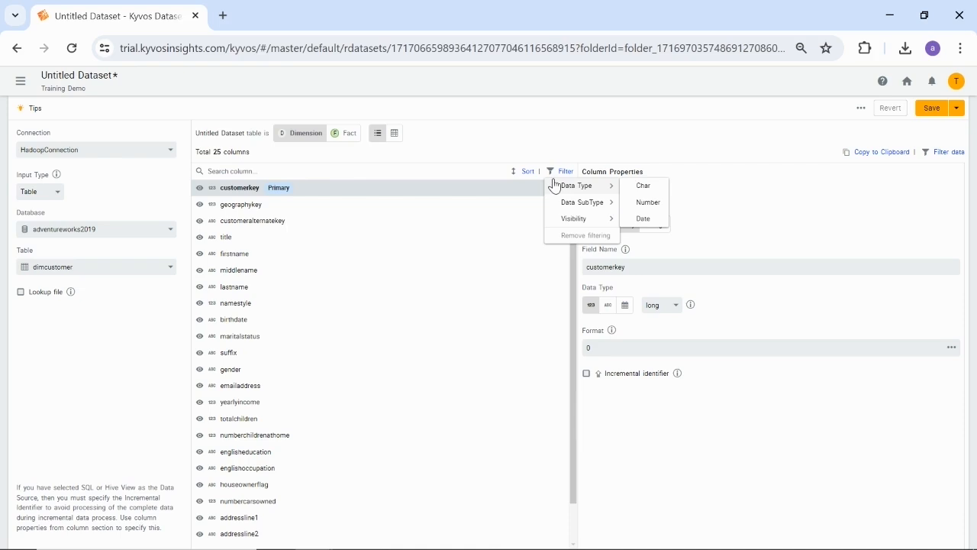
mouse_move(553, 203)
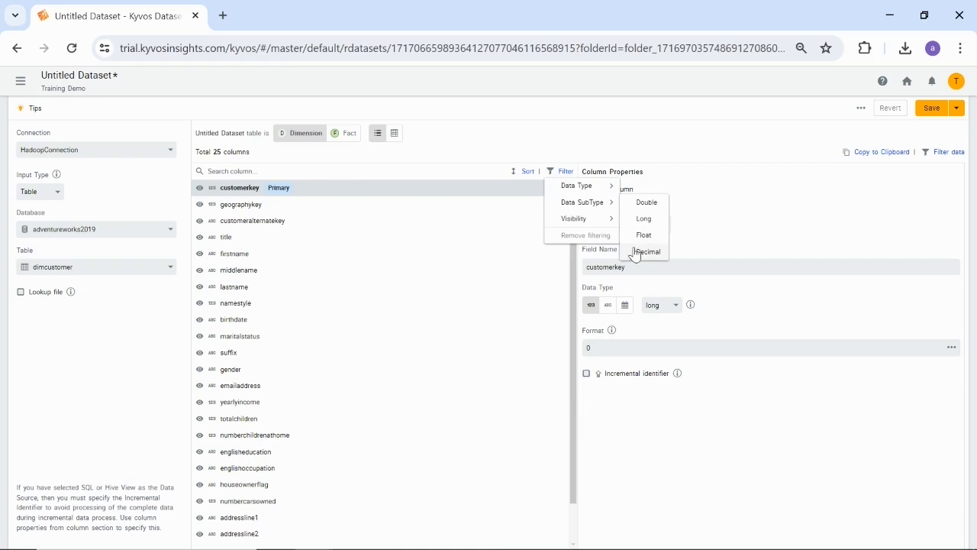
mouse_move(601, 221)
left_click(641, 188)
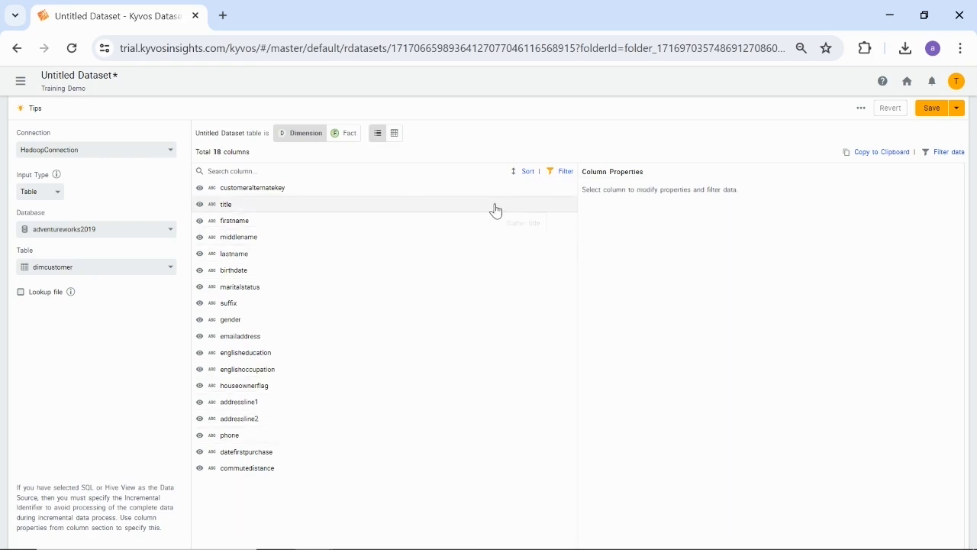
Remove the Char data type filter from the column list
left_click(561, 172)
mouse_move(569, 187)
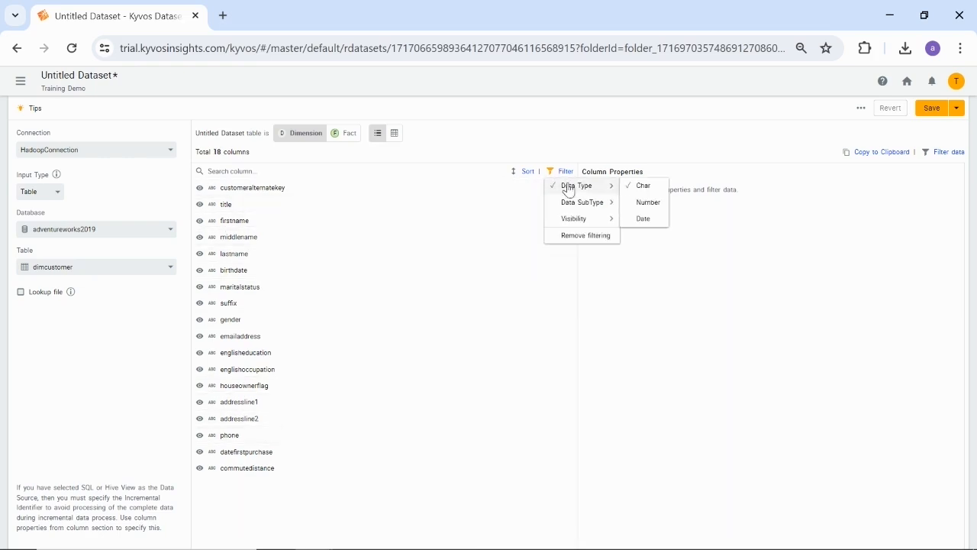
left_click(633, 187)
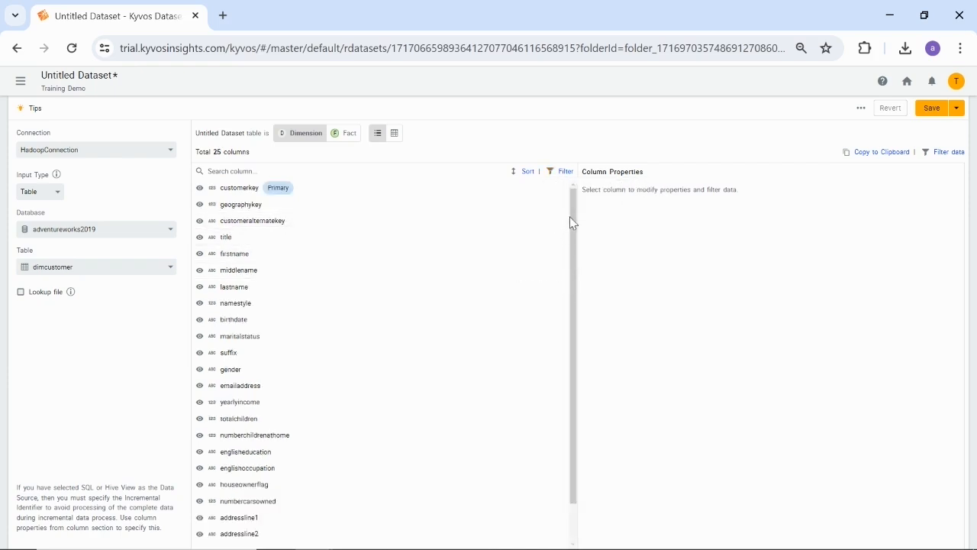
left_click(495, 195)
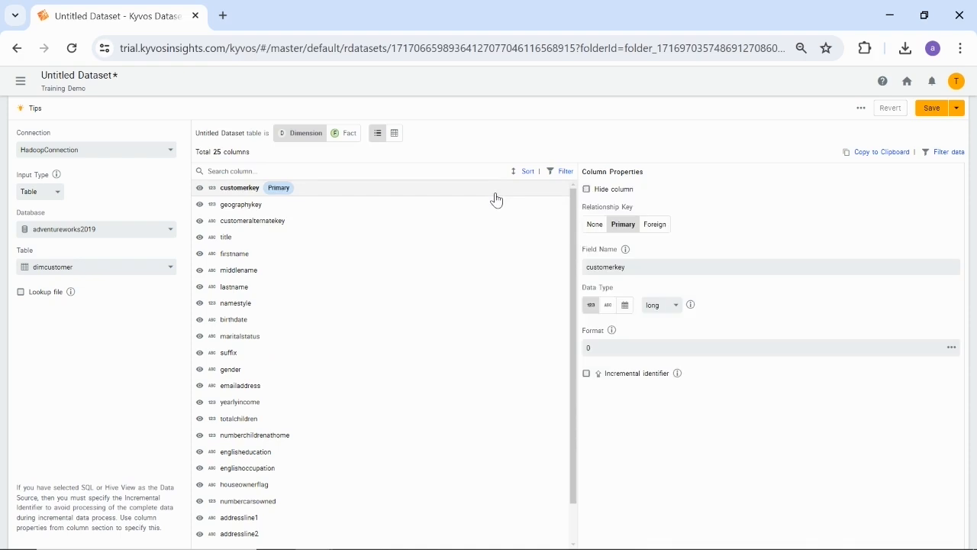
left_click(944, 155)
left_click(359, 157)
left_click(358, 158)
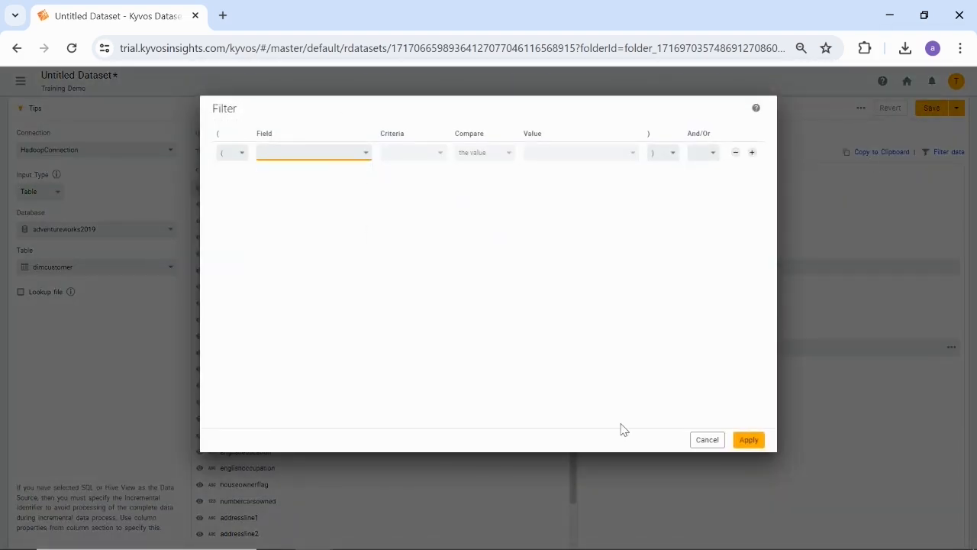
left_click(709, 441)
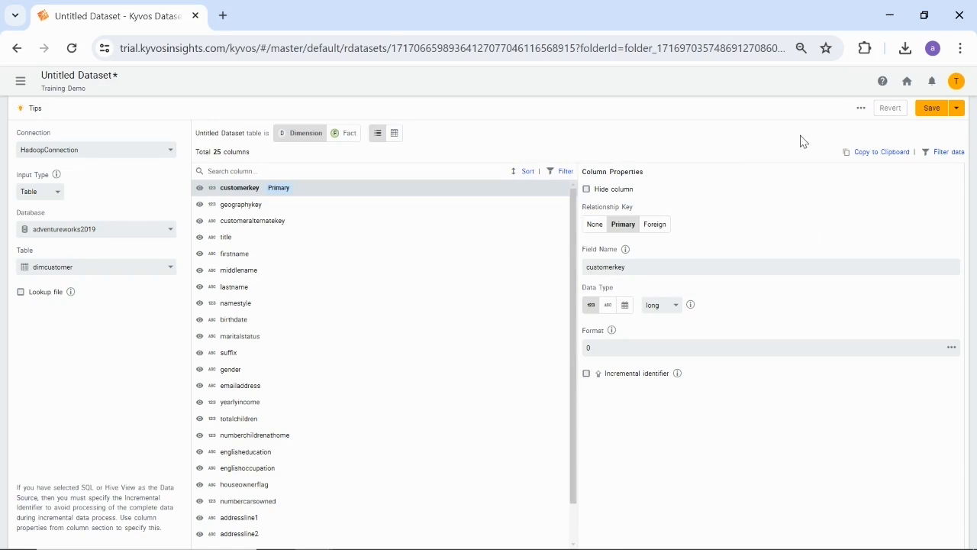
Save the dataset in the Training Demo folder under the name Customer Table
left_click(932, 110)
triple_click(463, 258)
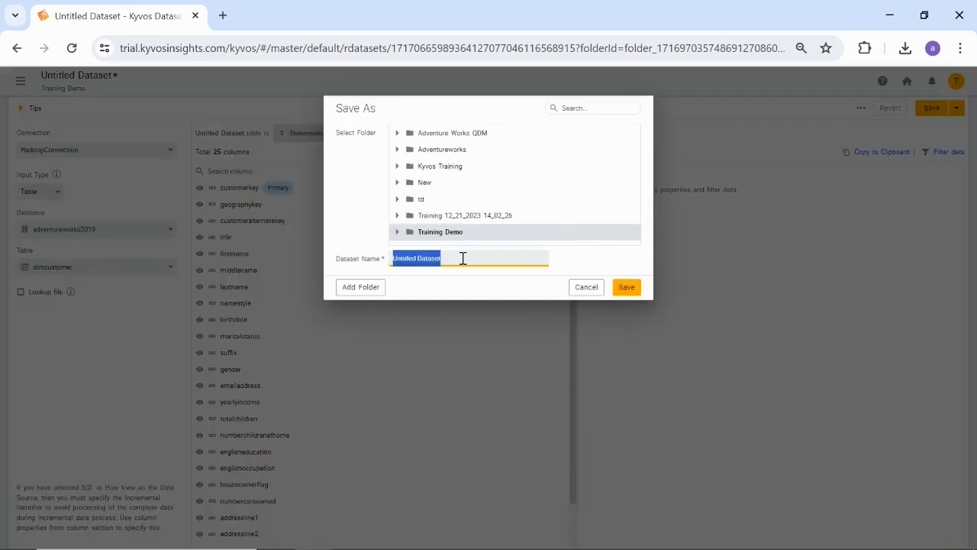
key("BackSpace")
type("Customer Table")
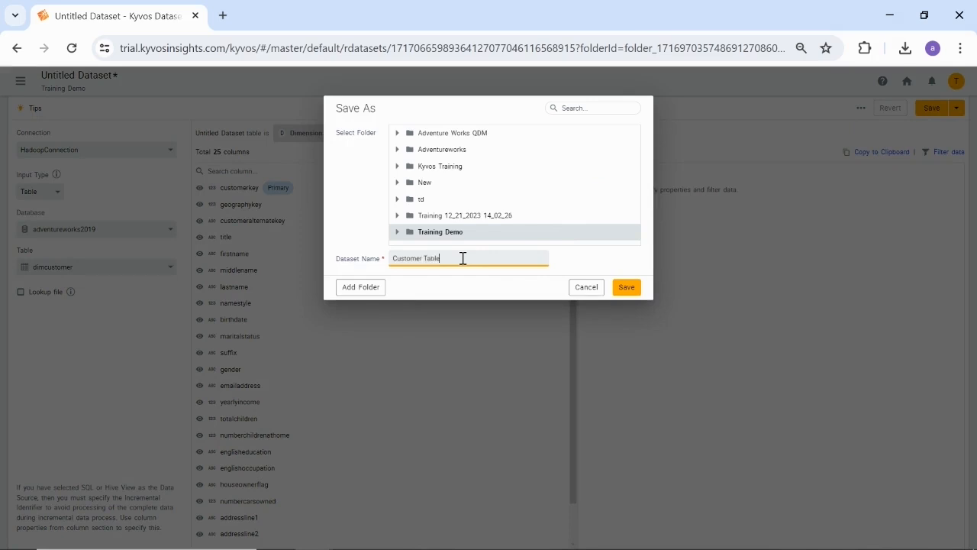
key("Return")
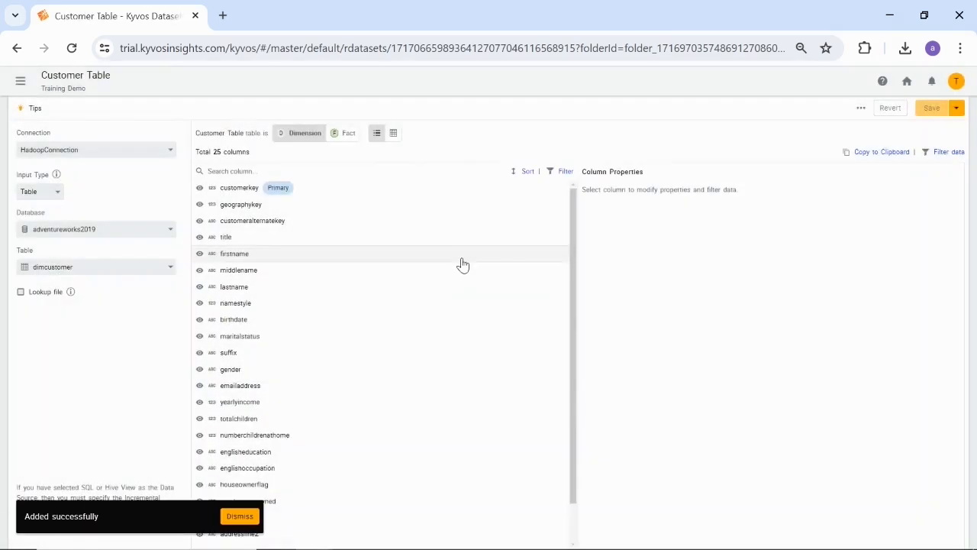